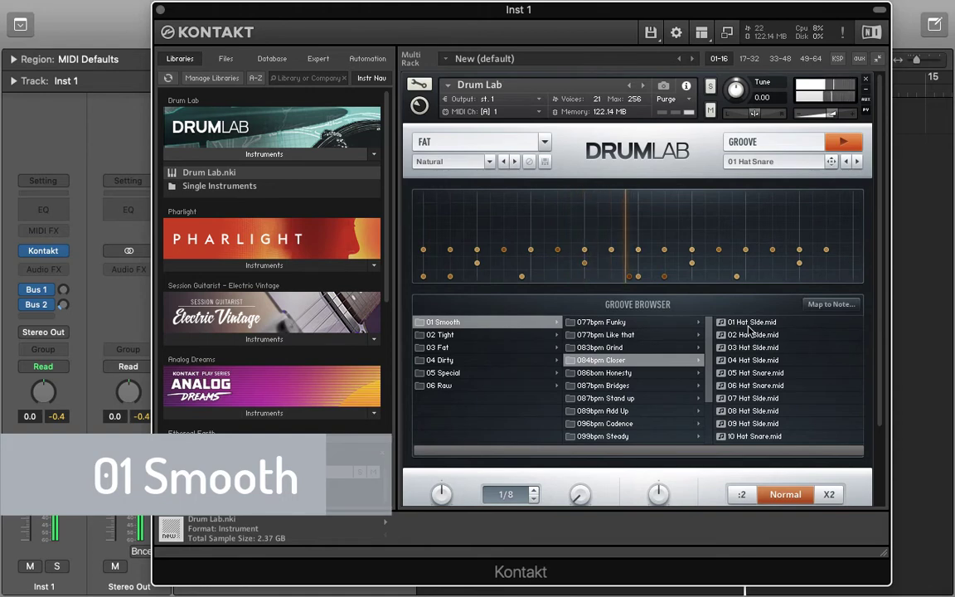
Audition the first groove in each of the 084bpm Closer, 086bpm Honesty and 087bpm Bridges folders of 01 Smooth
click(749, 323)
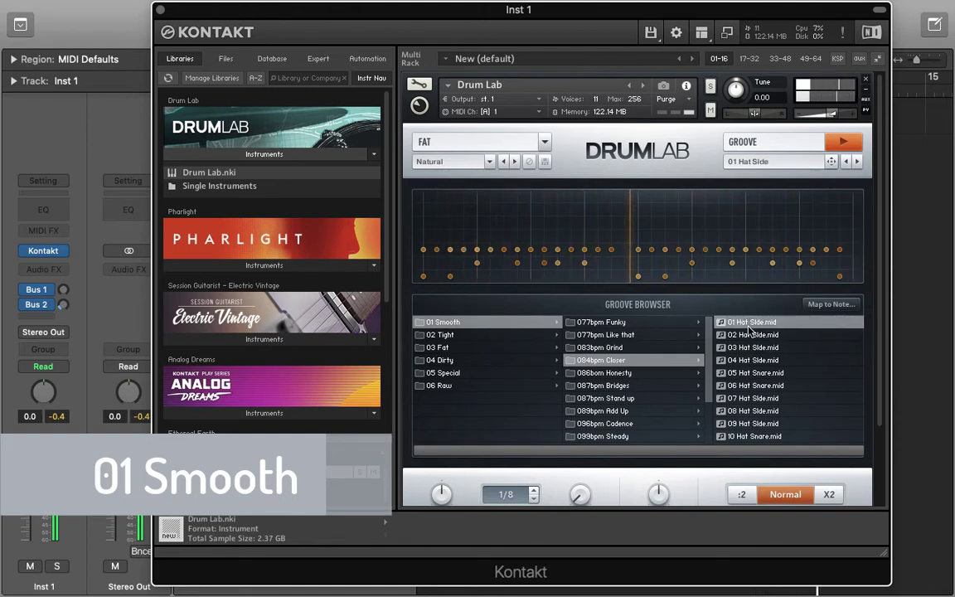
click(661, 378)
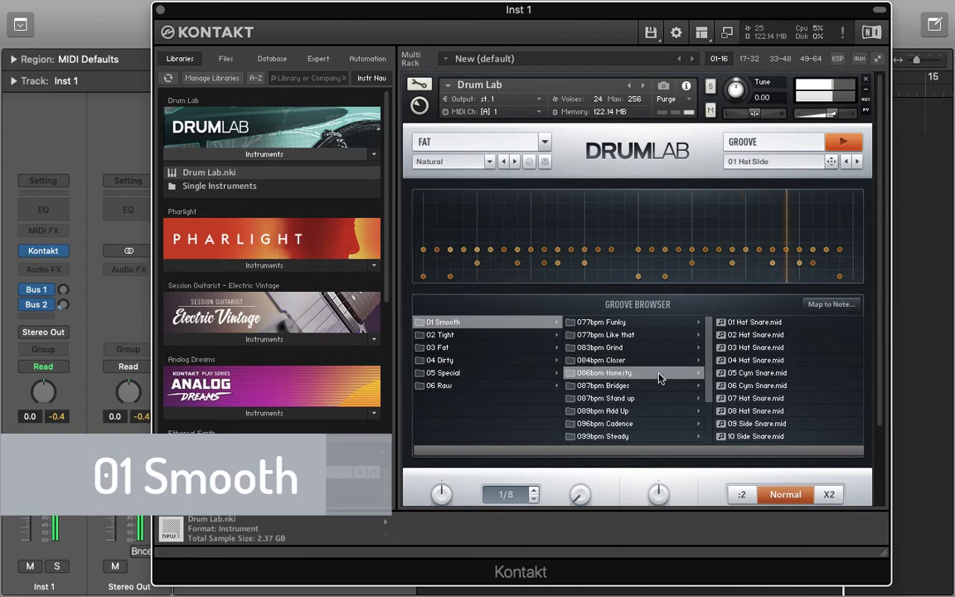
click(754, 323)
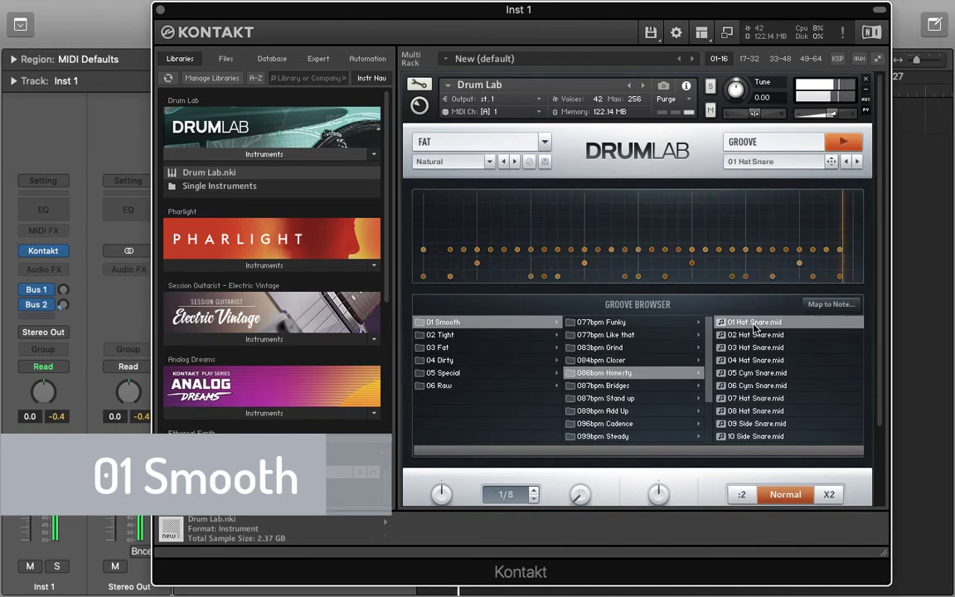
key(Down)
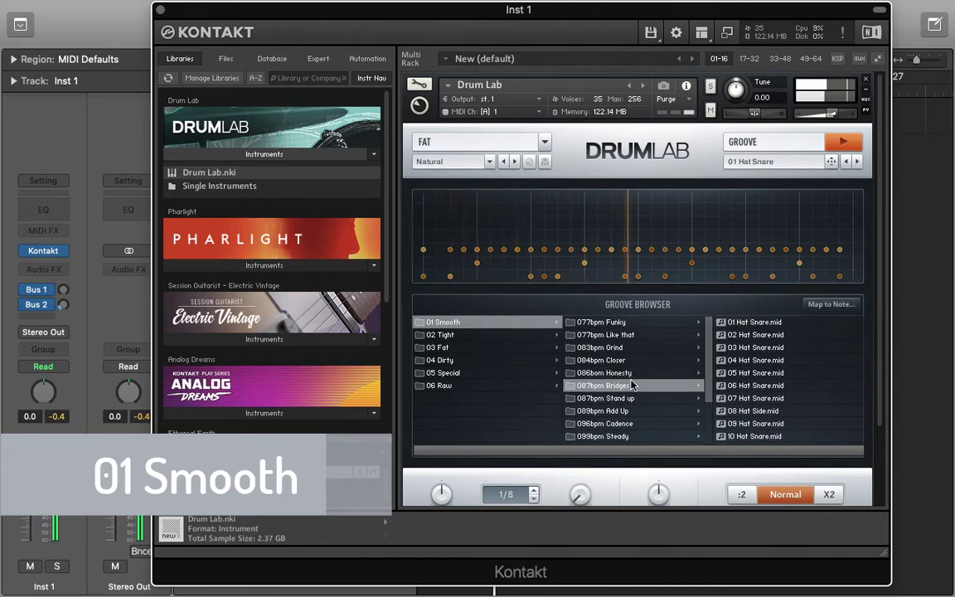
click(753, 323)
Audition 01 Hat Snare from 087bpm Stand up and 01 Hat Snare Toms from 089bpm Add Up in 01 Smooth
scroll(607, 398, down, 2)
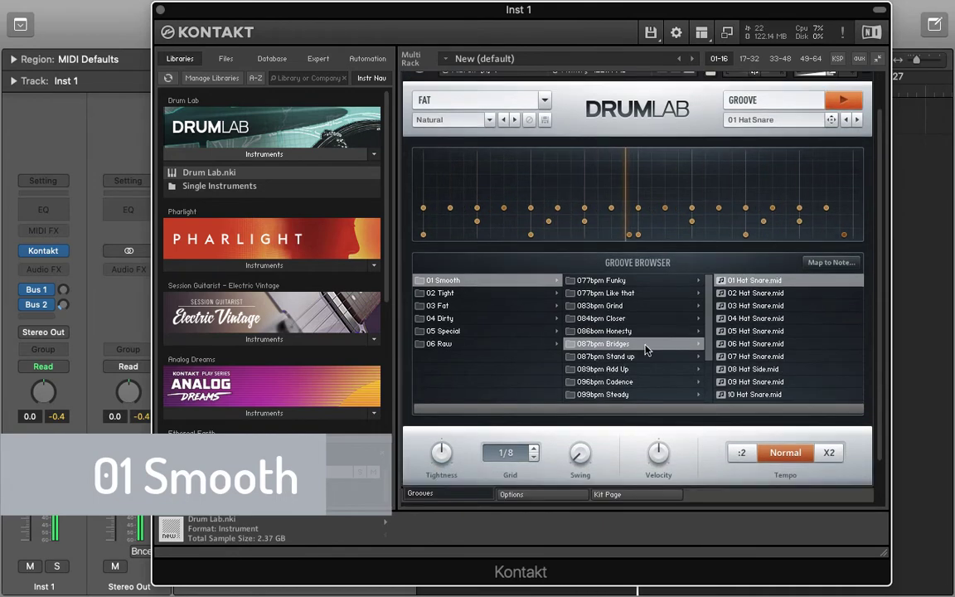
scroll(637, 320, down, 2)
click(630, 311)
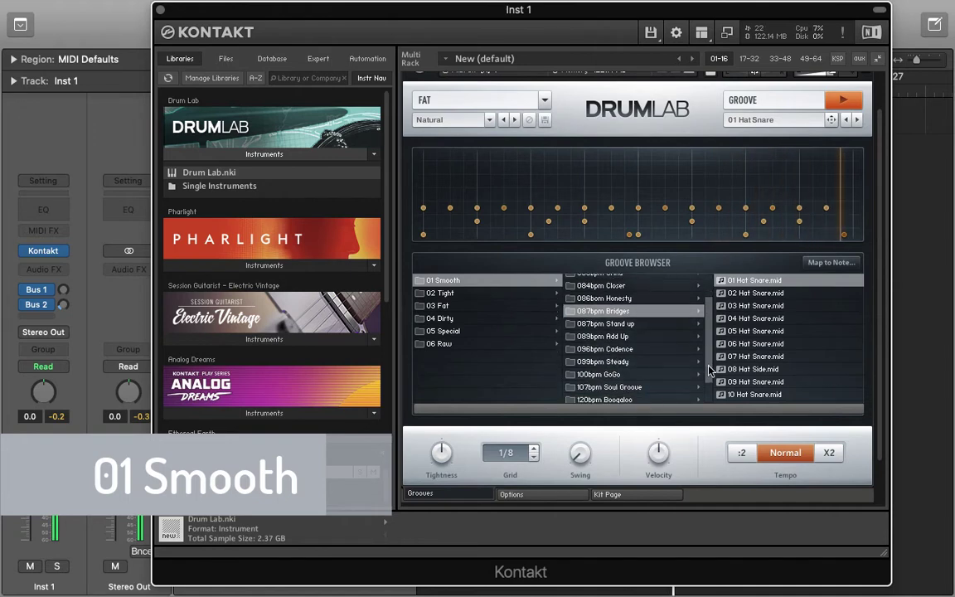
click(741, 283)
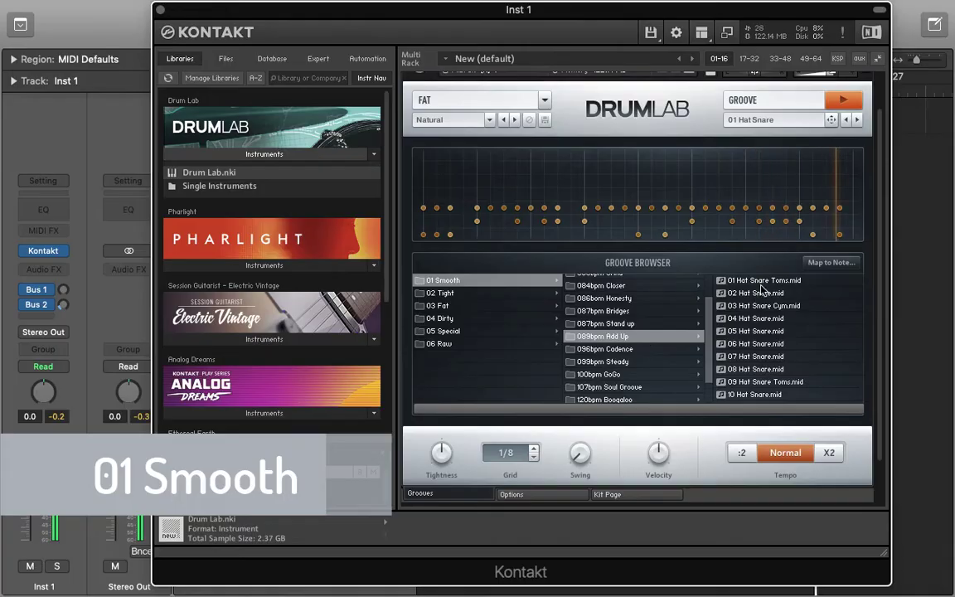
click(762, 281)
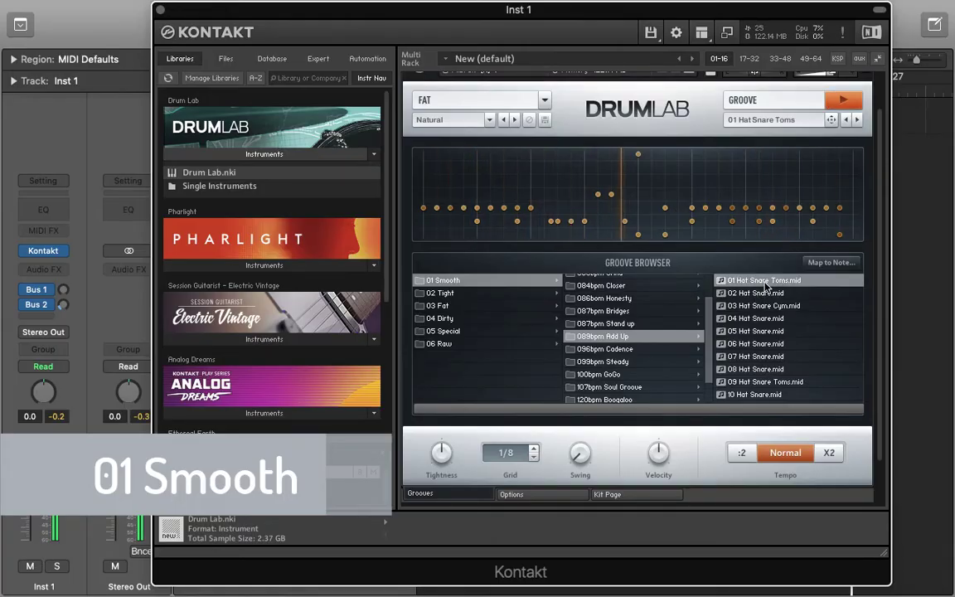
Audition 01 Hat Snare from 096bpm Cadence and 01 Hat Side from 099bpm Steady in 01 Smooth
click(613, 350)
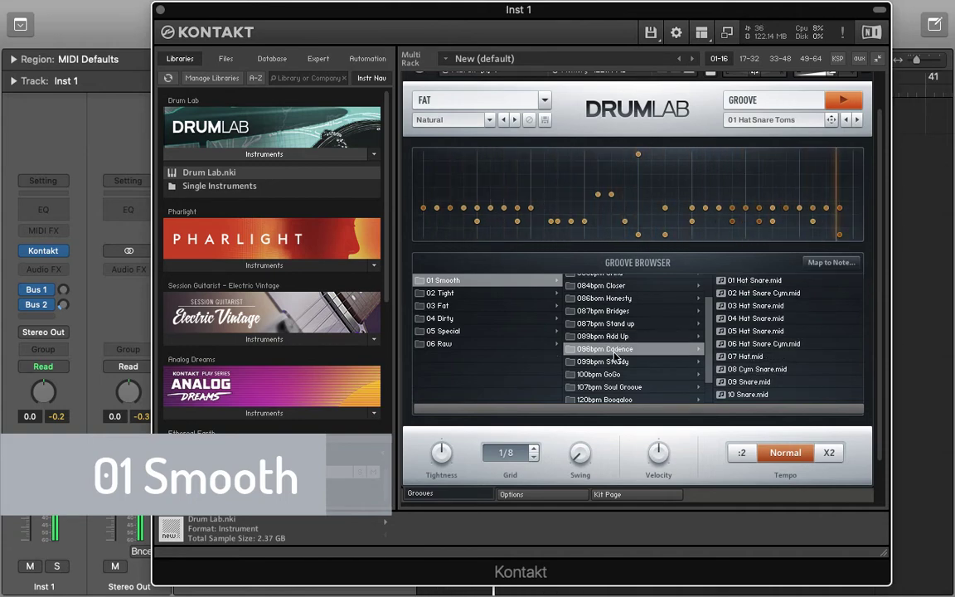
click(775, 282)
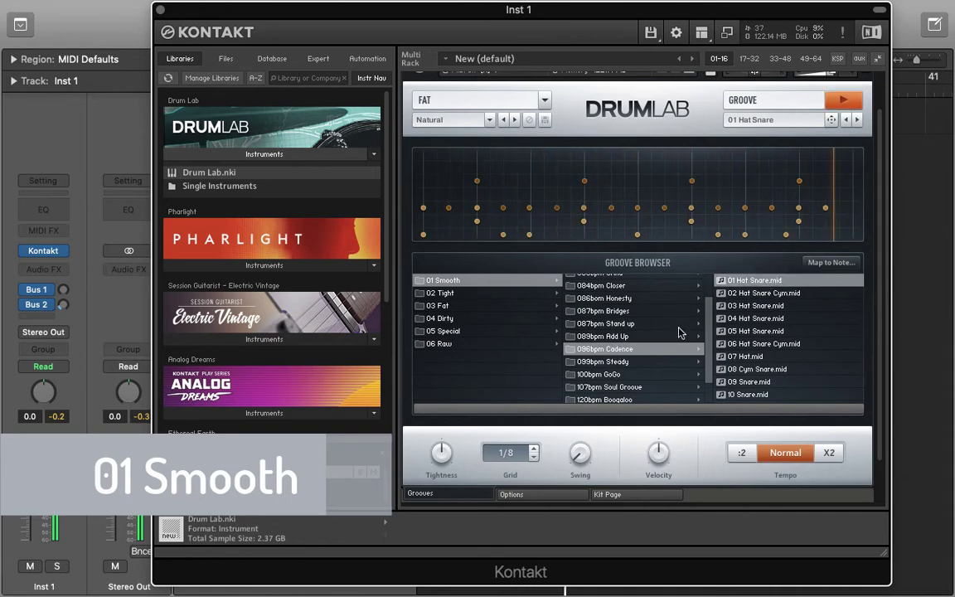
click(609, 362)
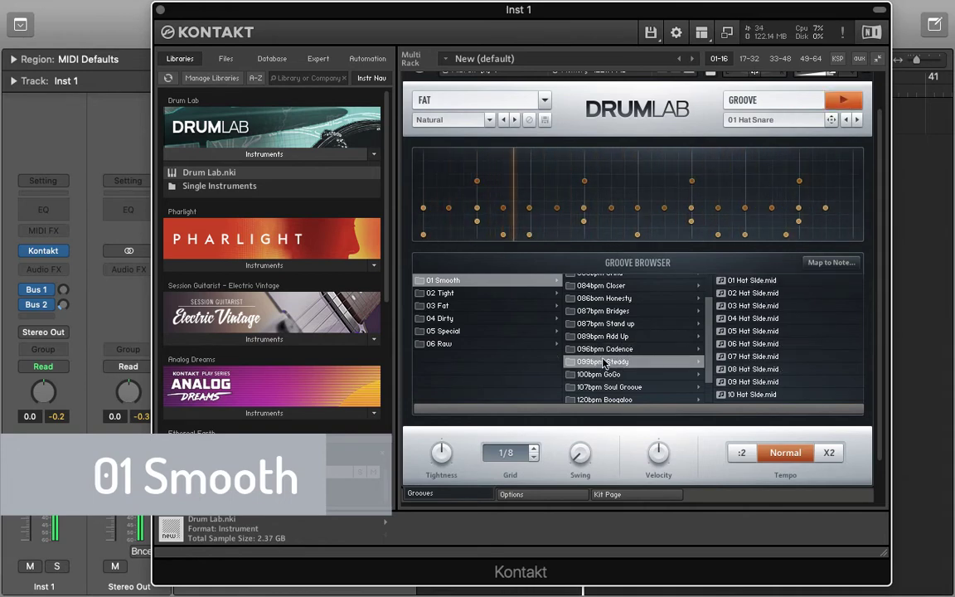
click(756, 282)
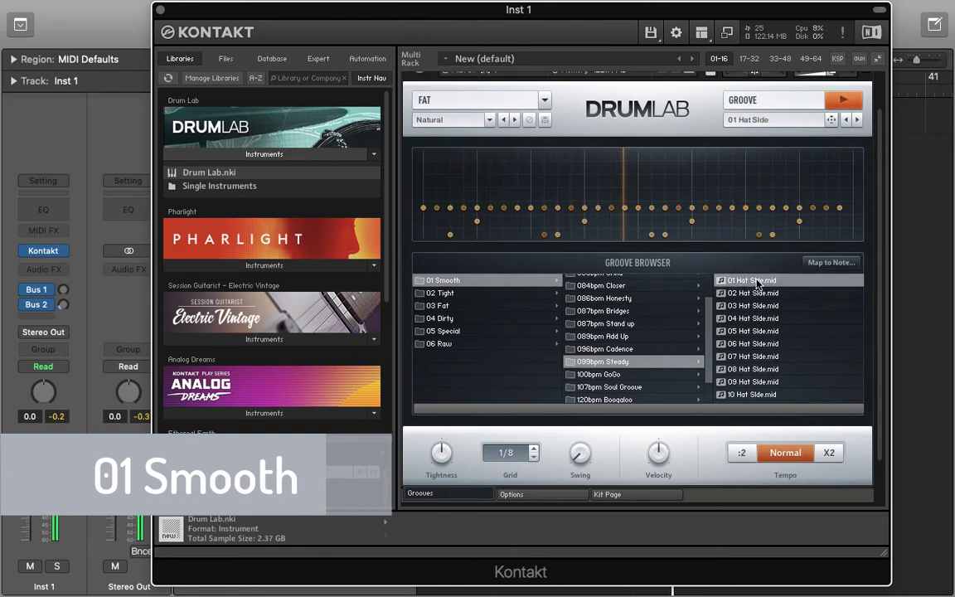
Audition the first groove in each of the 100bpm GoGo, 107bpm Soul Groove and 120bpm Boogaloo folders of 01 Smooth
key(Down)
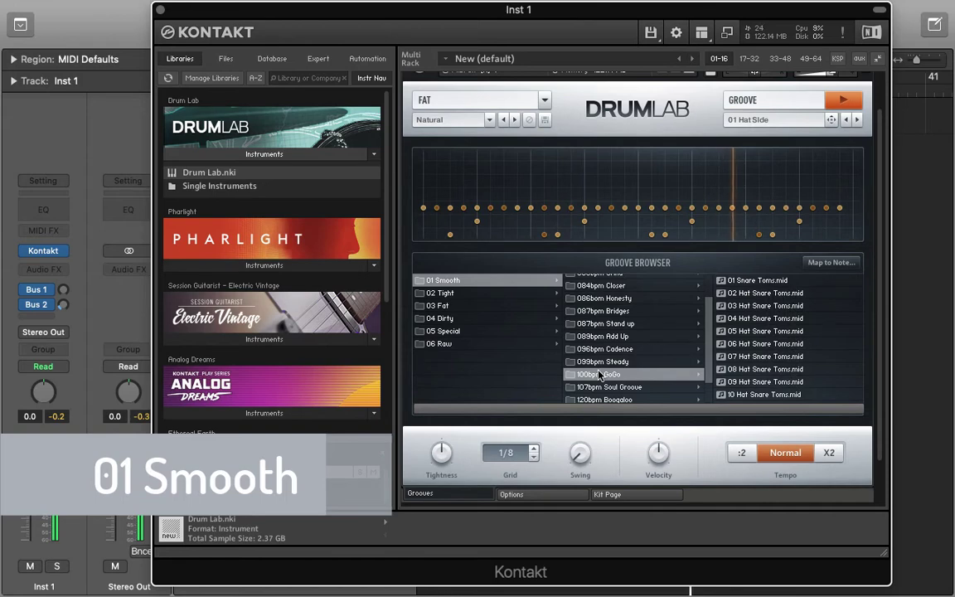
click(764, 283)
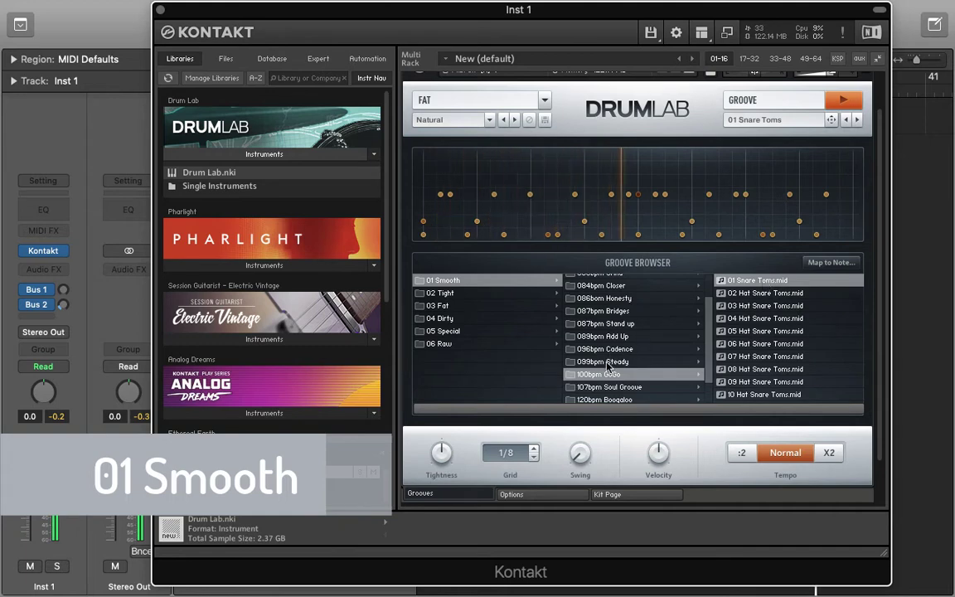
click(604, 388)
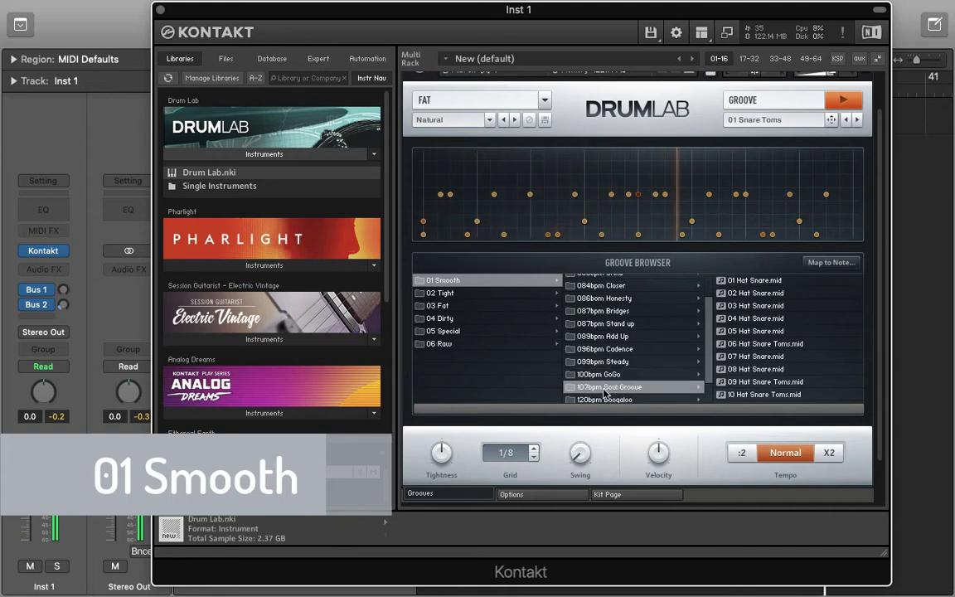
click(761, 282)
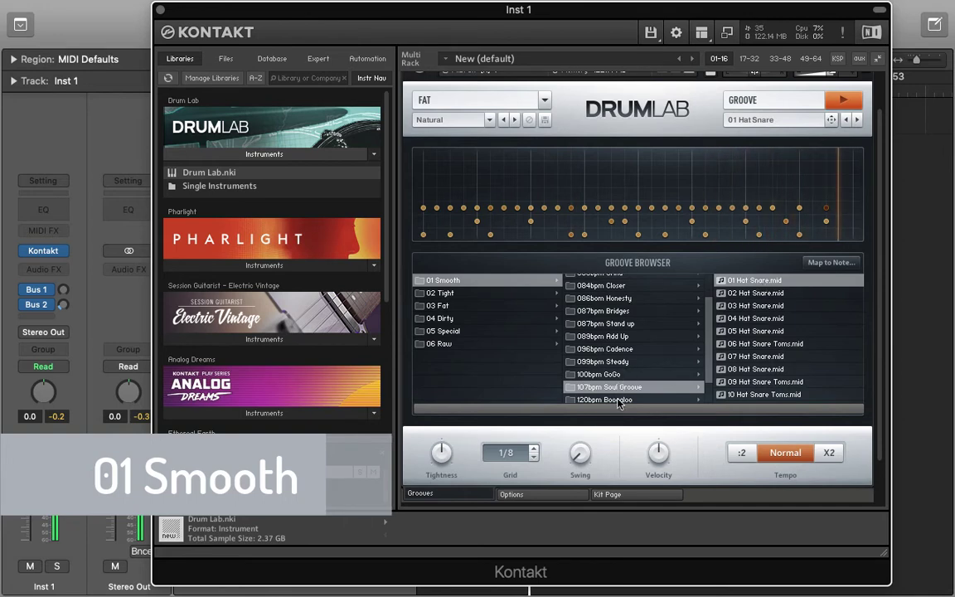
key(Down)
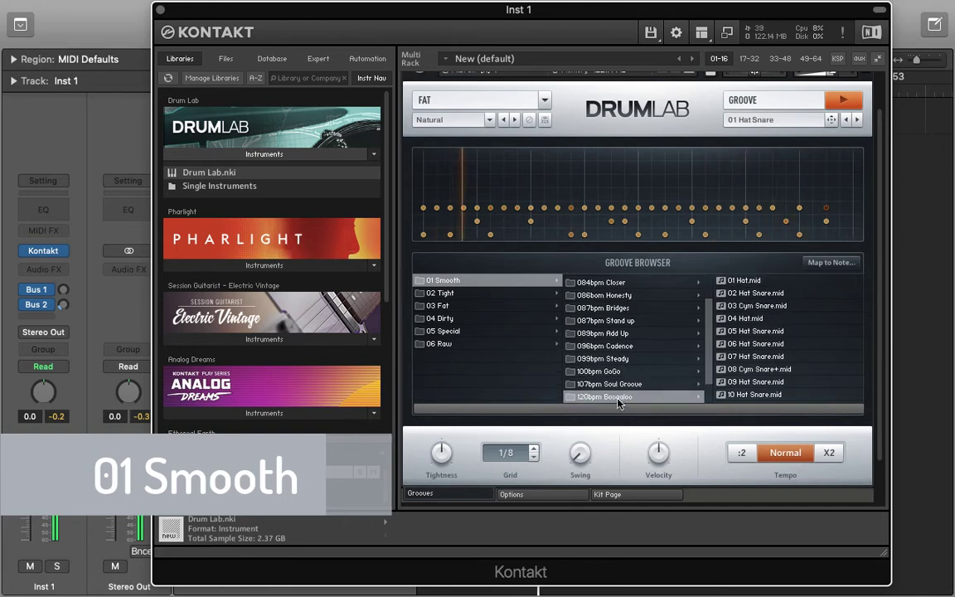
click(756, 282)
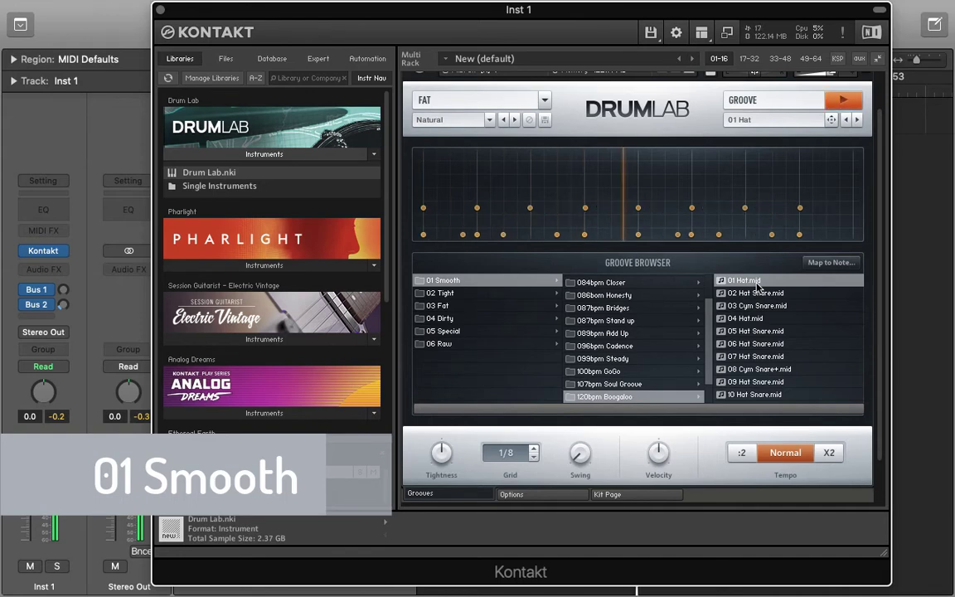
Audition 01 Hat Side from 140bpm Naugthy and 01 Hat Snare from 98bpm Hiphop in 01 Smooth
scroll(649, 356, down, 2)
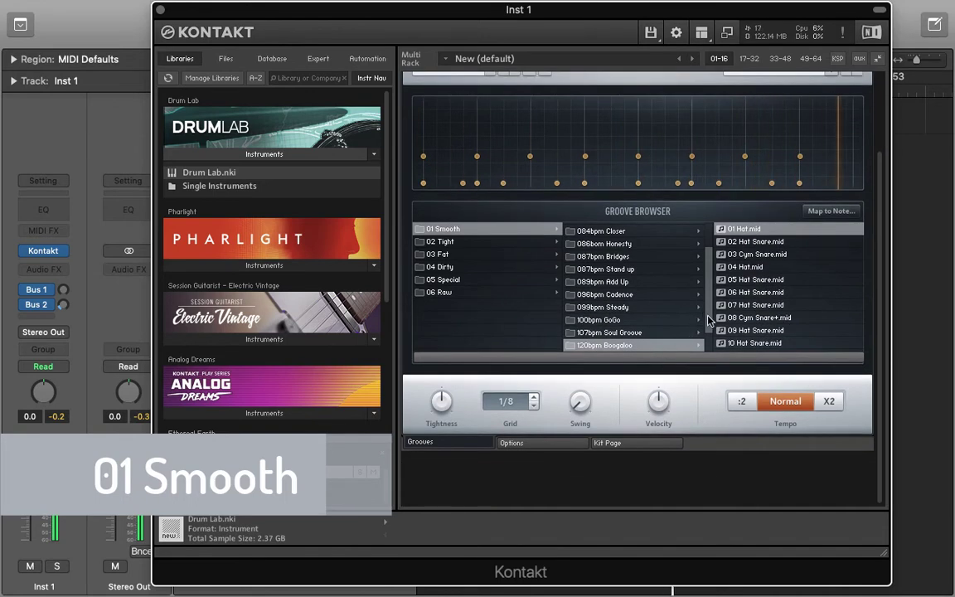
scroll(709, 321, down, 2)
click(677, 332)
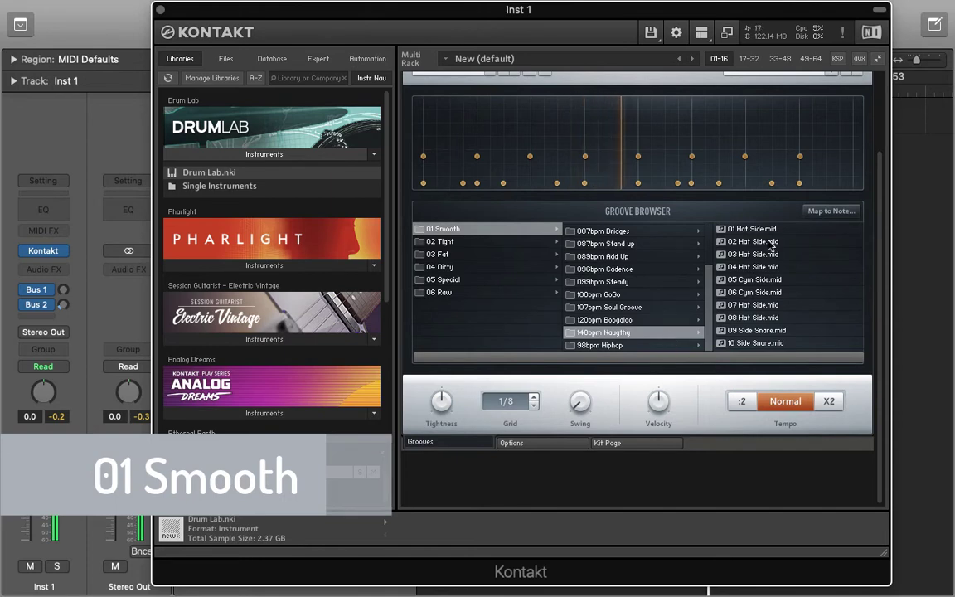
click(766, 231)
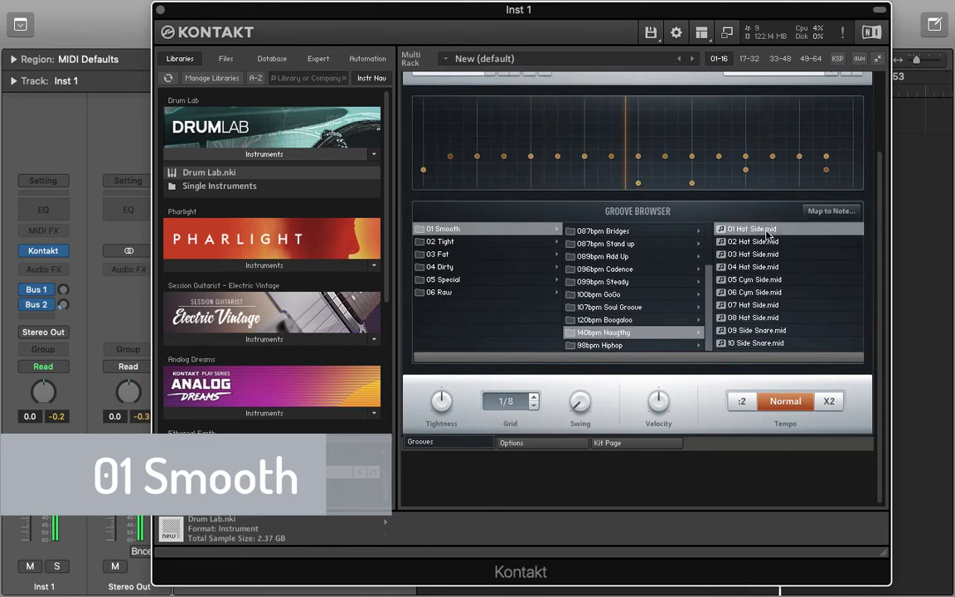
click(618, 346)
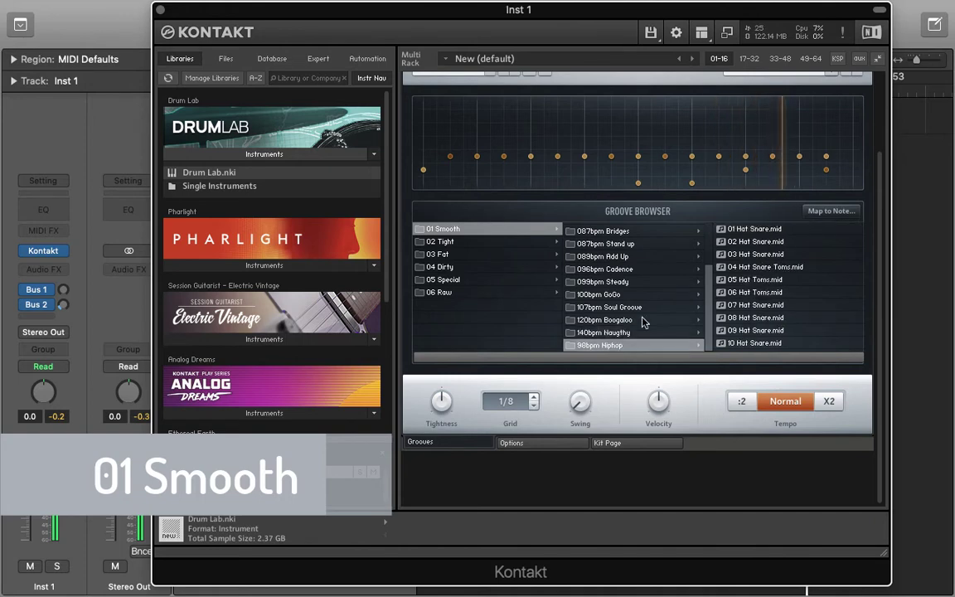
click(767, 232)
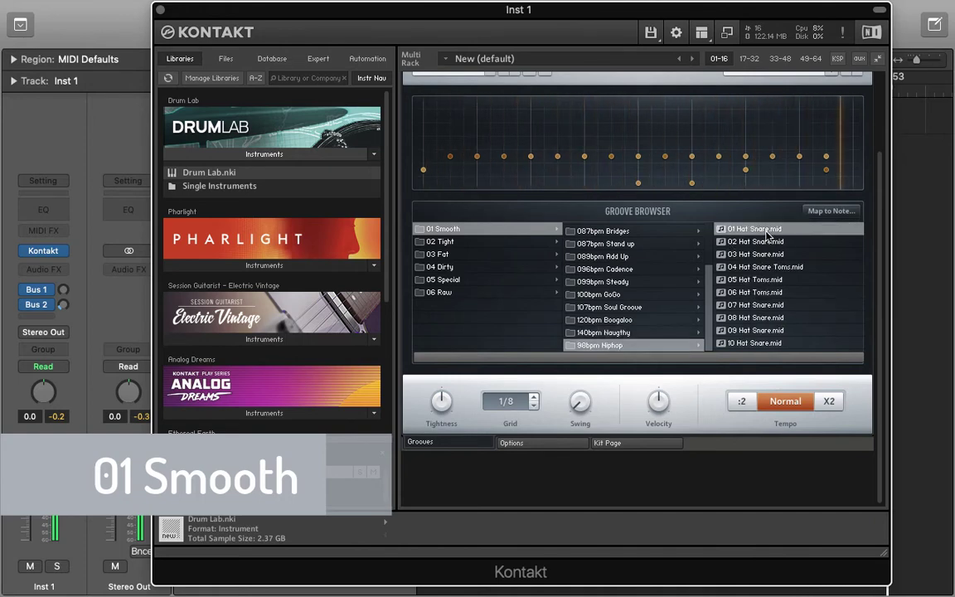
Open the 081bpm Smooth folder in the 02 Tight groove category and stop the groove playback
click(504, 241)
click(598, 230)
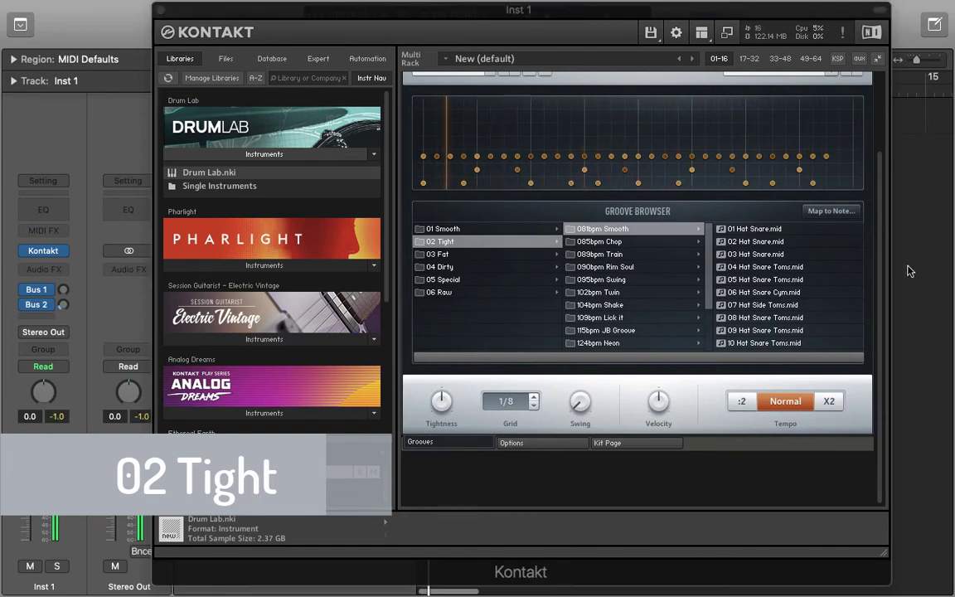
scroll(813, 393, up, 3)
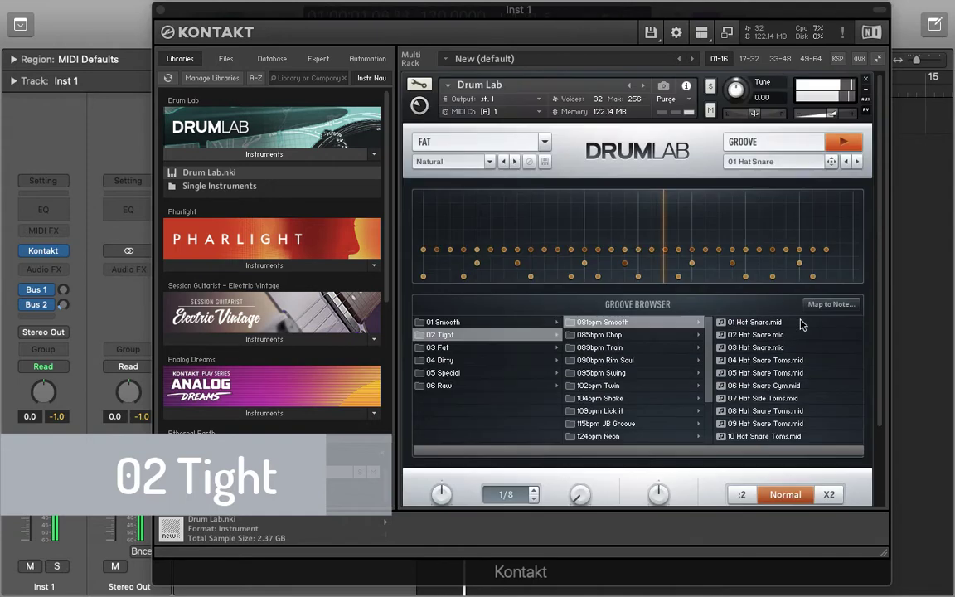
click(846, 143)
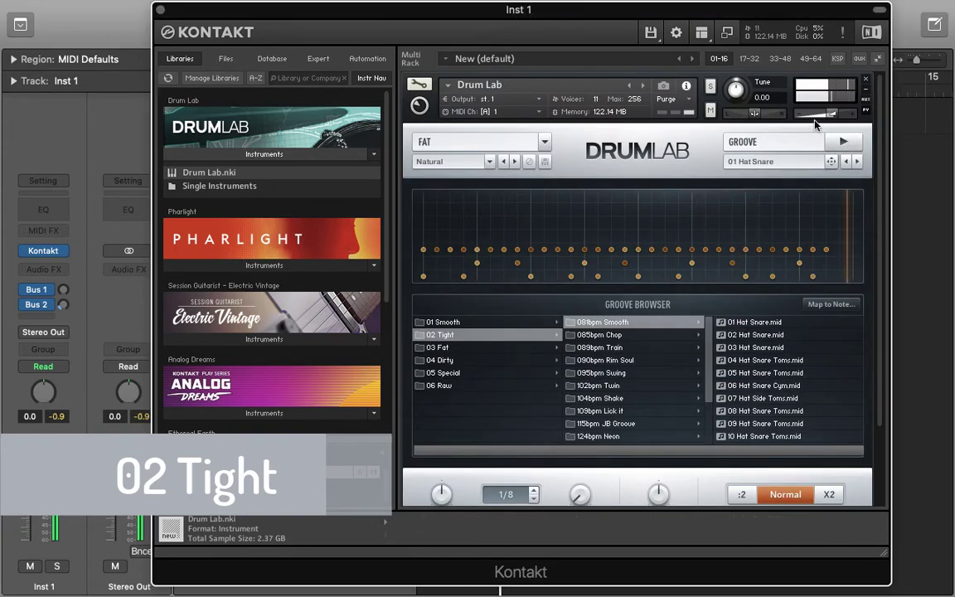
Uncover the transport display behind the plug-in window, set the project tempo to 95, and audition 01 Hat Snare from 081bpm Smooth
drag(695, 16, 719, 71)
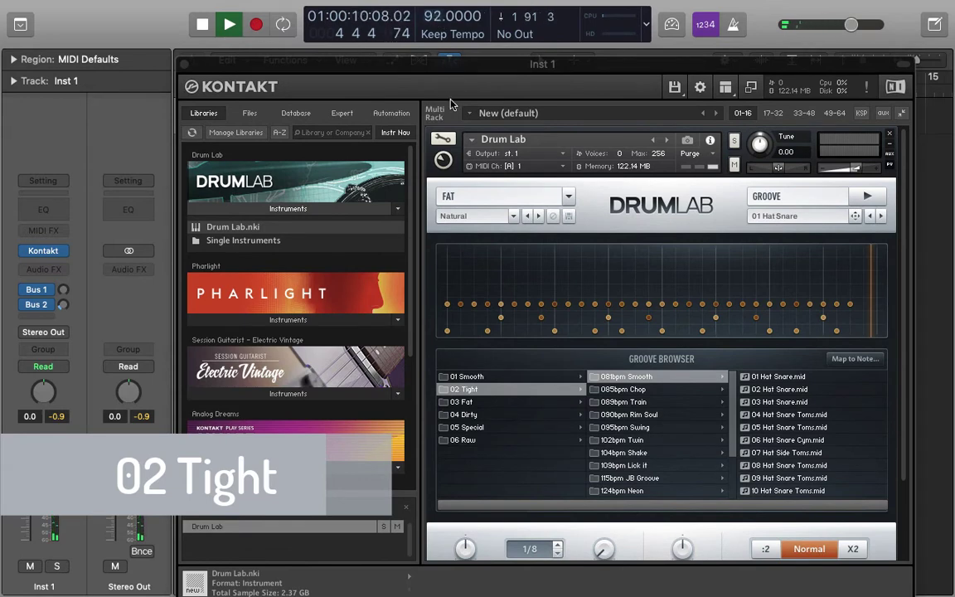
drag(470, 62, 474, 58)
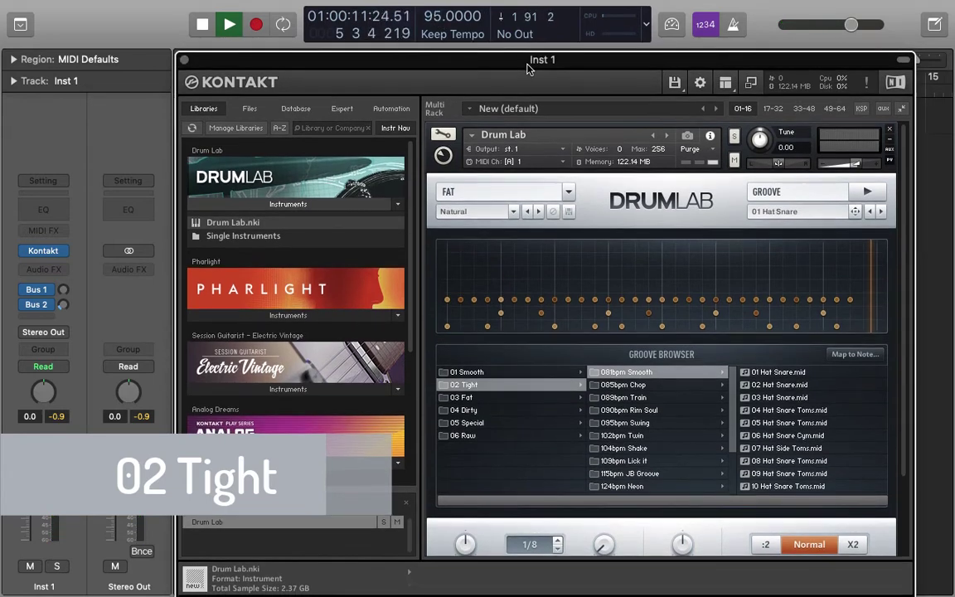
click(779, 372)
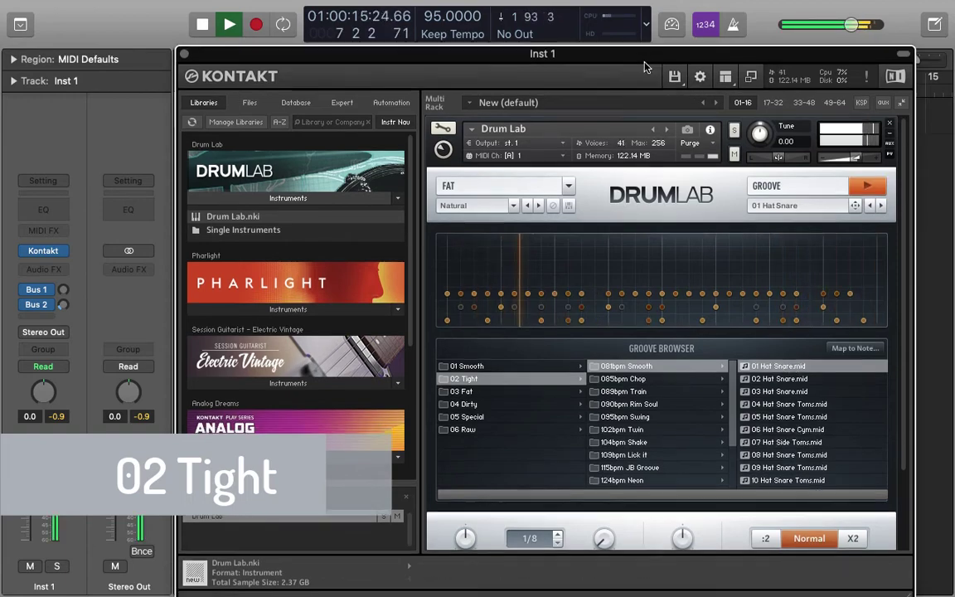
drag(646, 62, 641, 14)
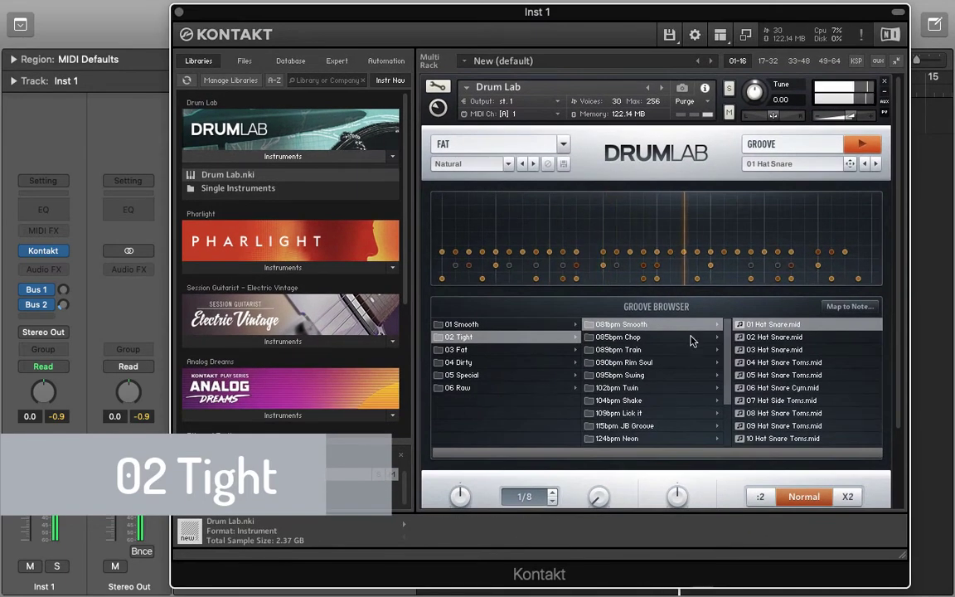
Audition 02 Hat Snare Toms from 085bpm Chop and 01 Hat Snare from 089bpm Train in 02 Tight
click(692, 338)
click(768, 337)
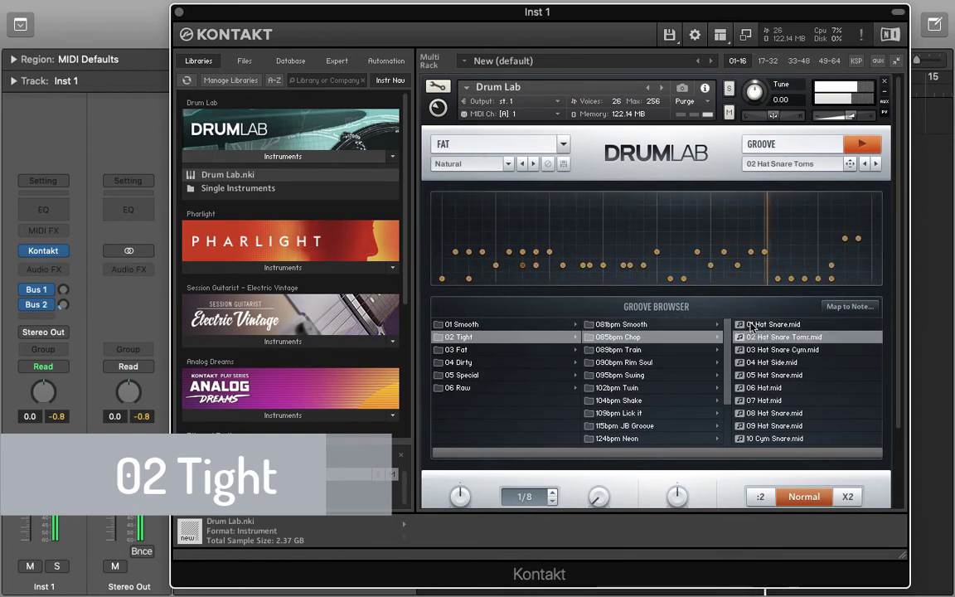
click(676, 350)
click(750, 326)
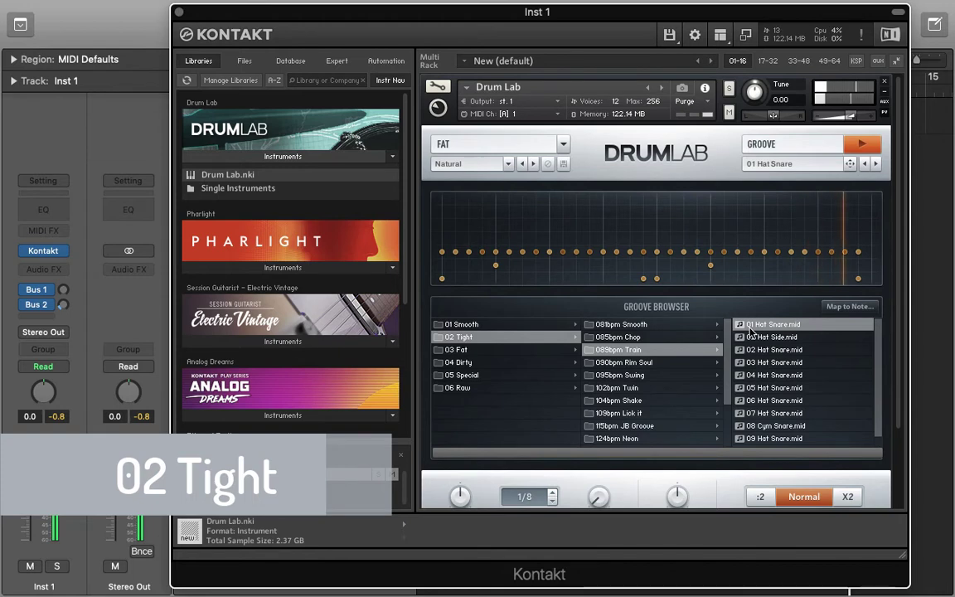
Audition 01 Hat Side from 090bpm Rim Soul and 01 Hat Snare from 095bpm Swing in 02 Tight
click(682, 363)
click(769, 325)
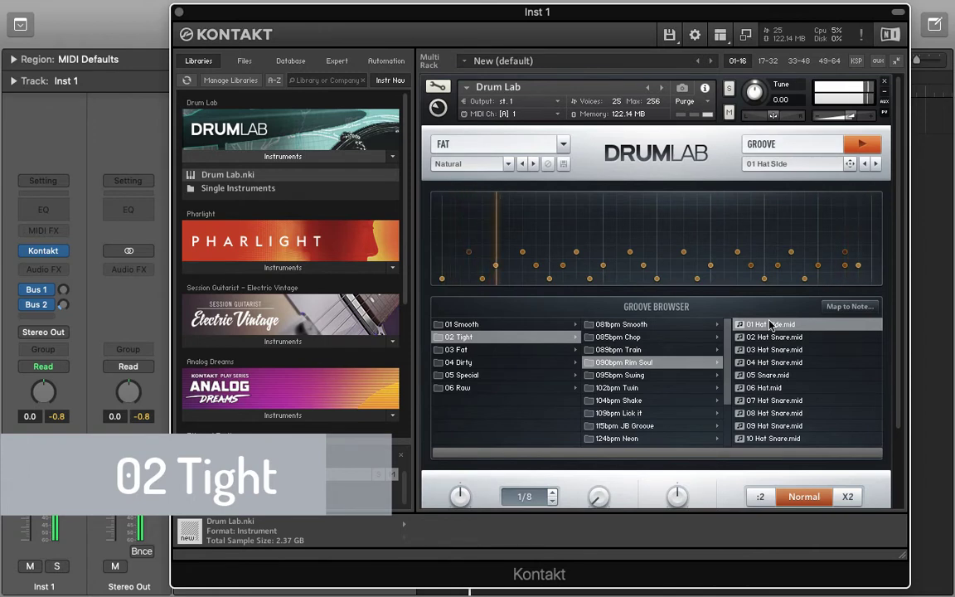
key(Down)
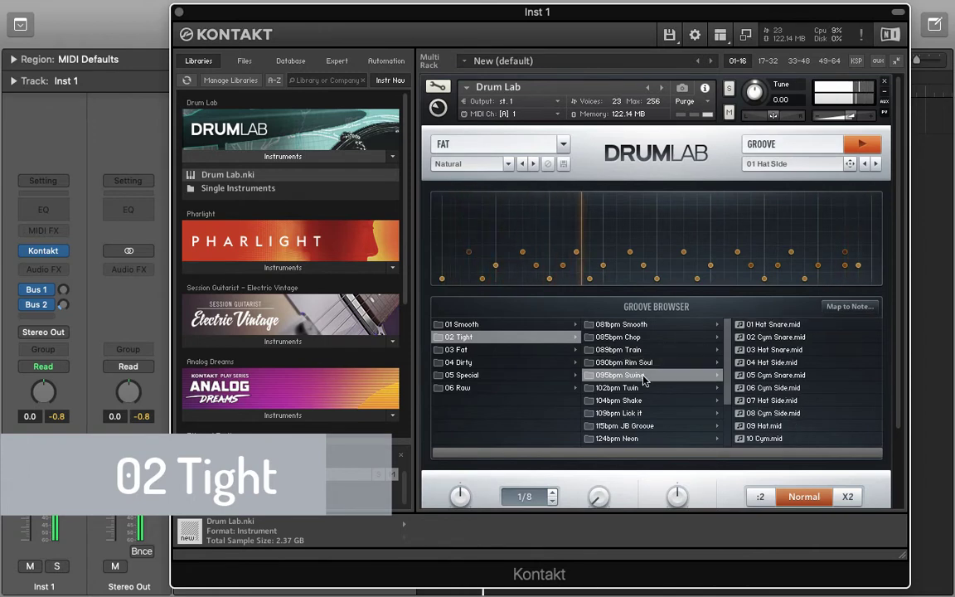
click(775, 325)
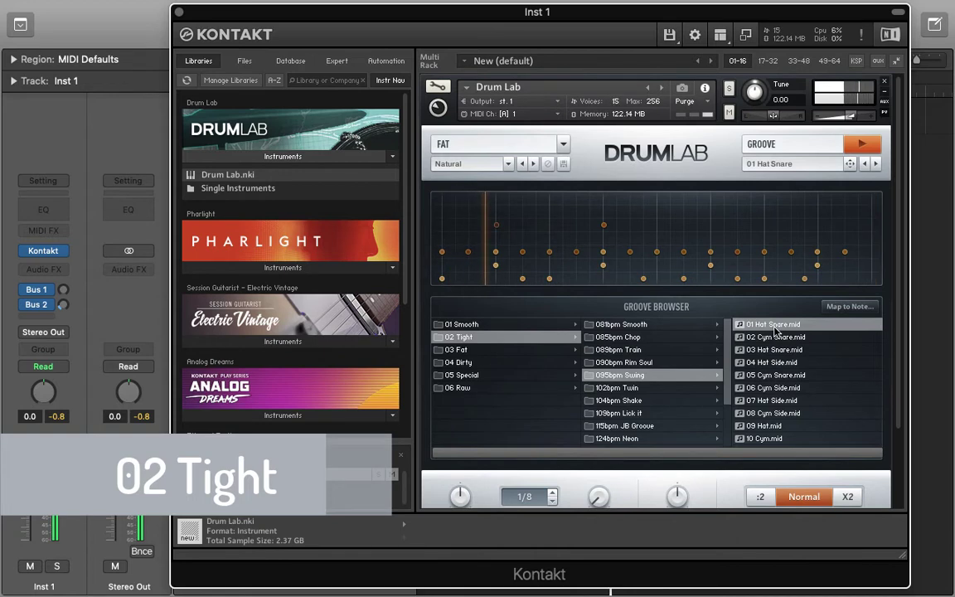
Audition 01 Hat Snare from 102bpm Twin and 01 Hat from 104bpm Shake in 02 Tight
click(650, 388)
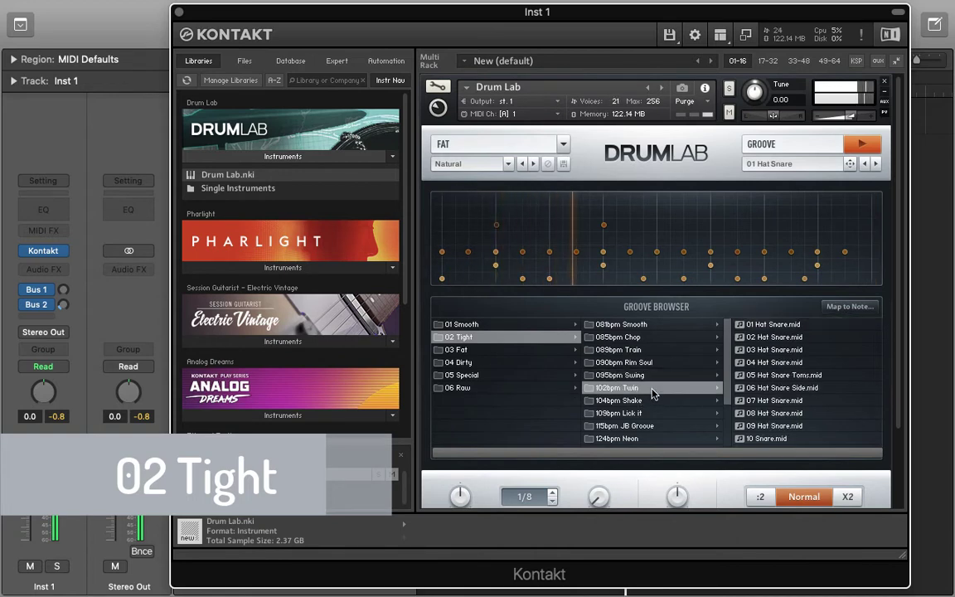
click(764, 326)
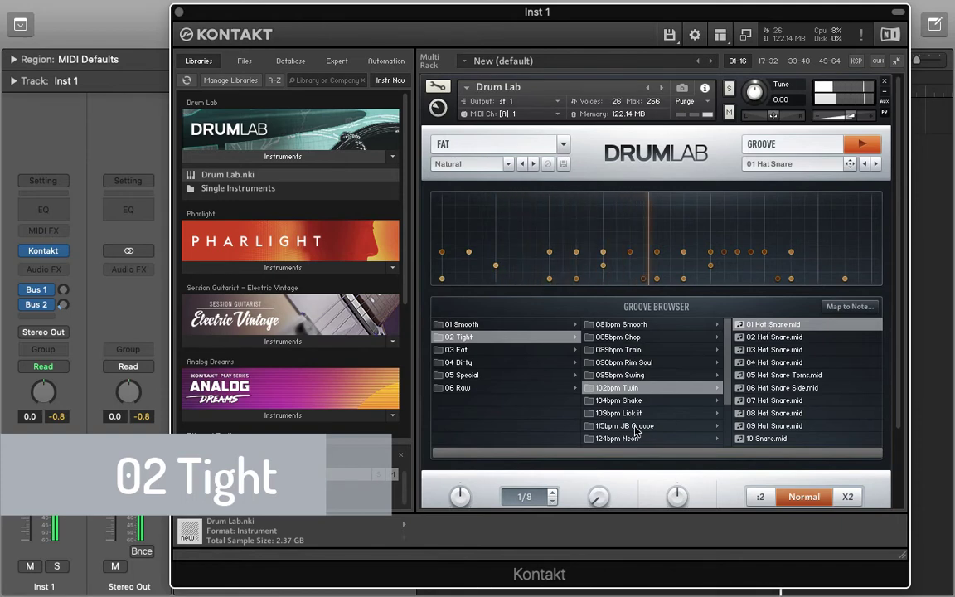
click(630, 400)
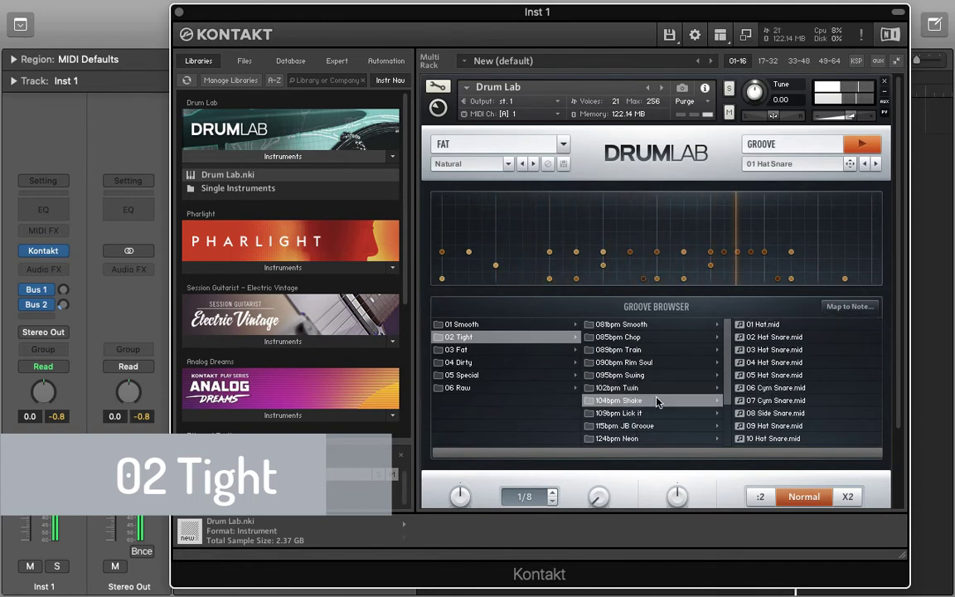
click(762, 325)
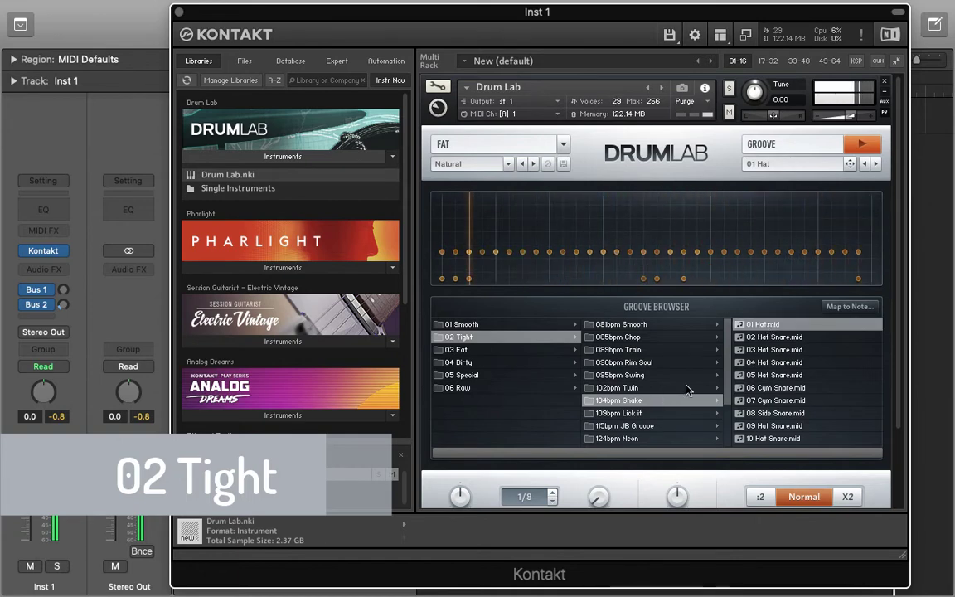
Audition 01 Hat Snare from 109bpm Lick it and 01 Hat Snare from 115bpm JB Groove in 02 Tight
scroll(679, 386, down, 4)
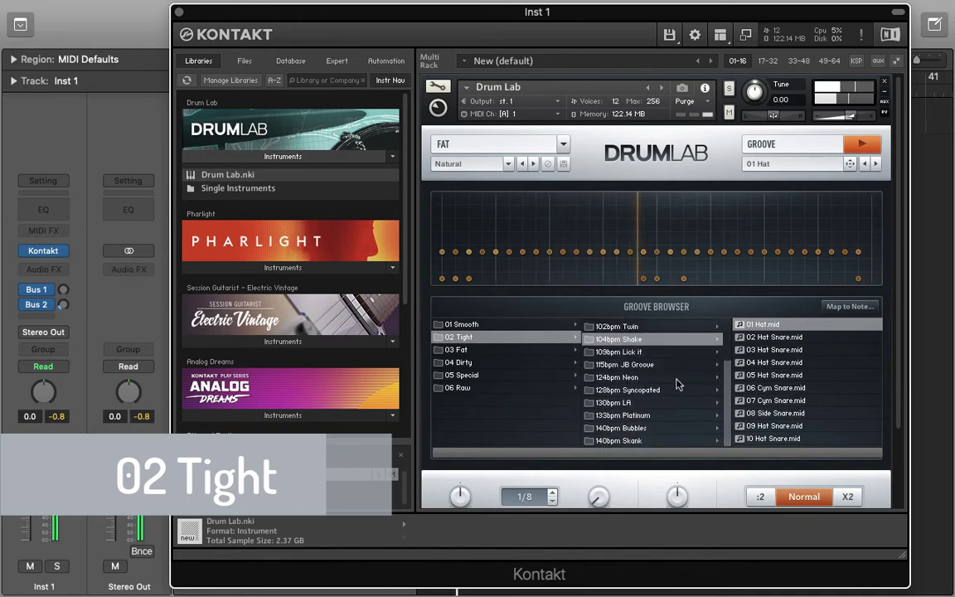
click(613, 352)
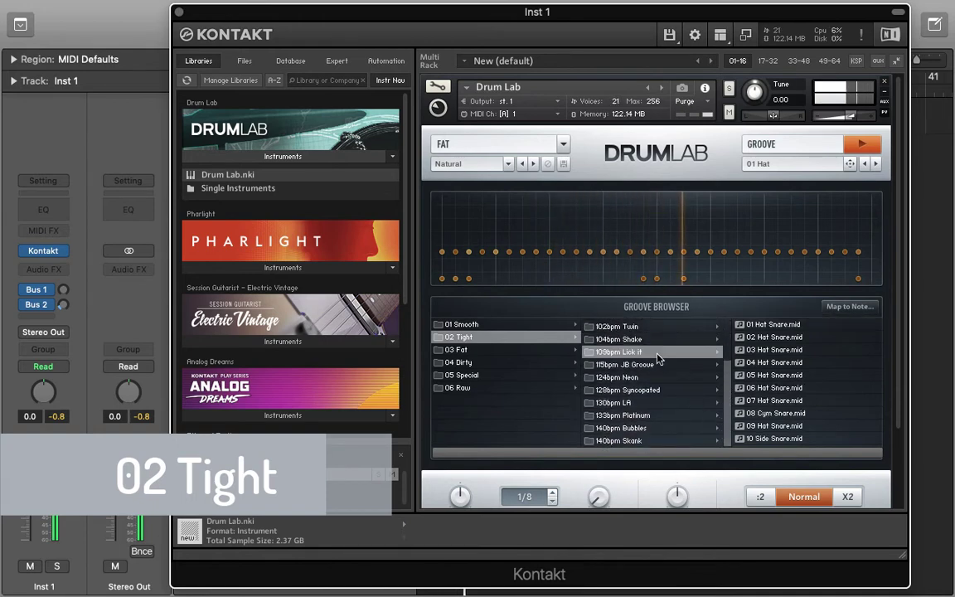
click(759, 326)
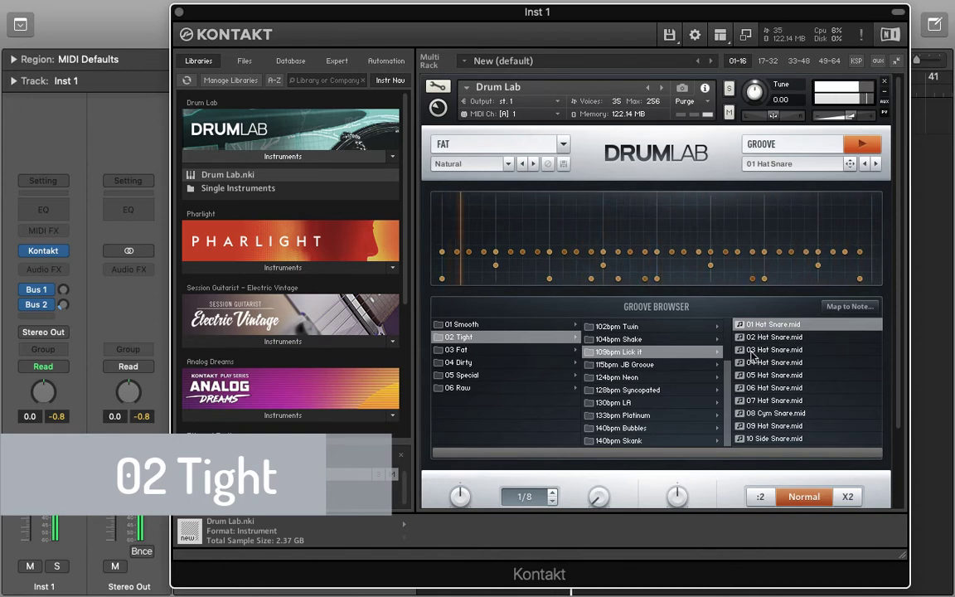
key(Down)
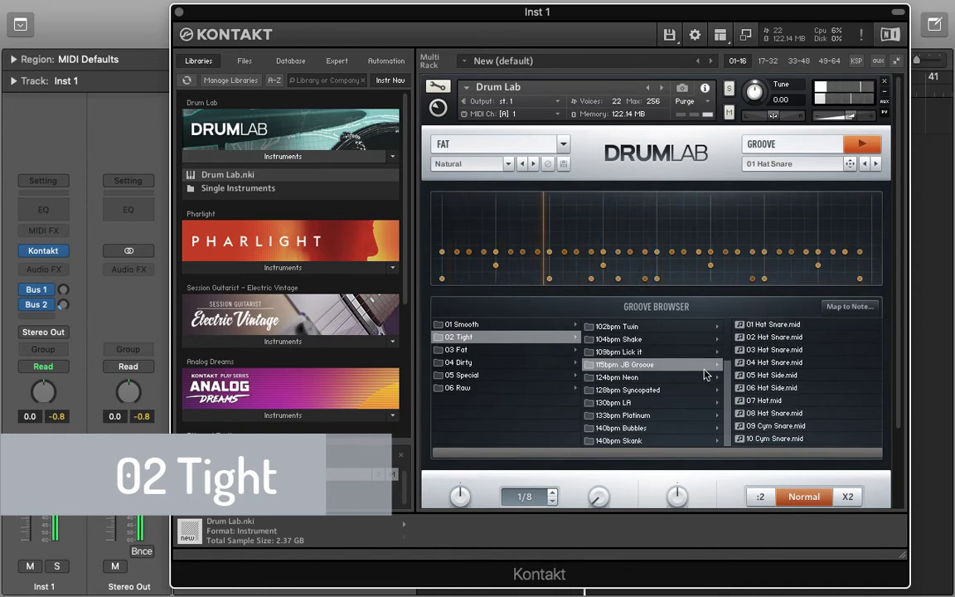
click(785, 327)
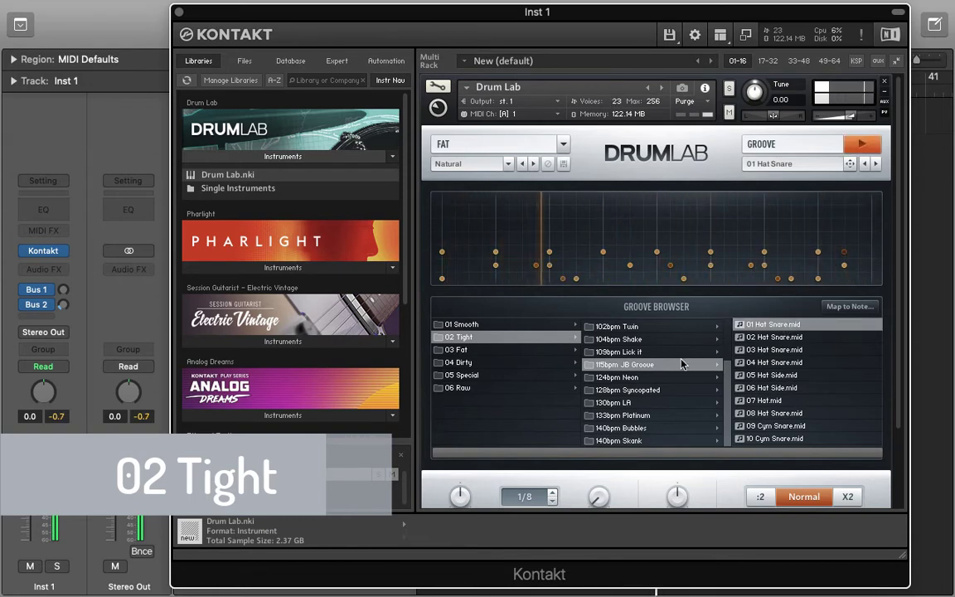
Audition 01 Hat Snare from 124bpm Neon and 01 Snare from 128bpm Syncopated in 02 Tight
click(655, 378)
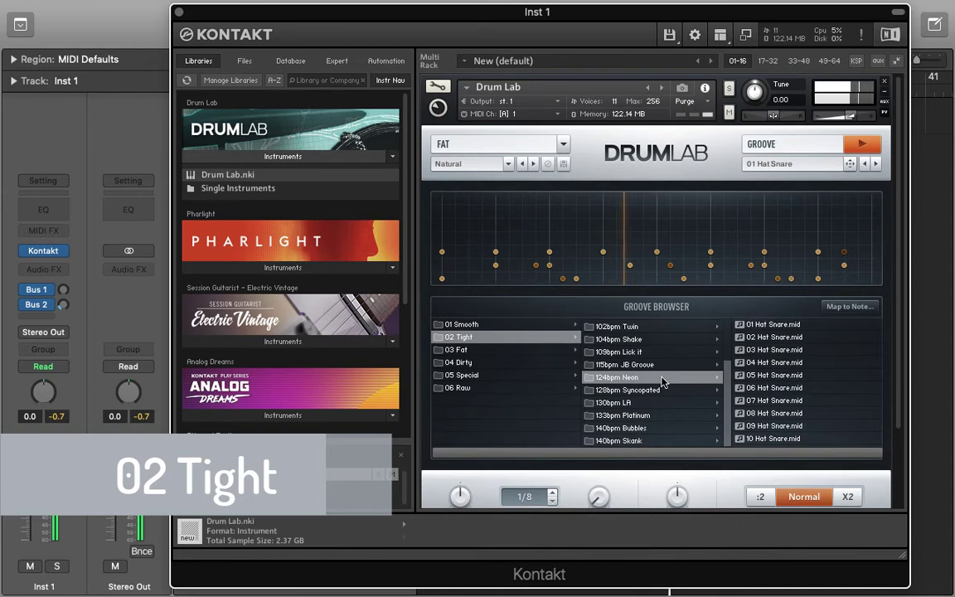
click(787, 326)
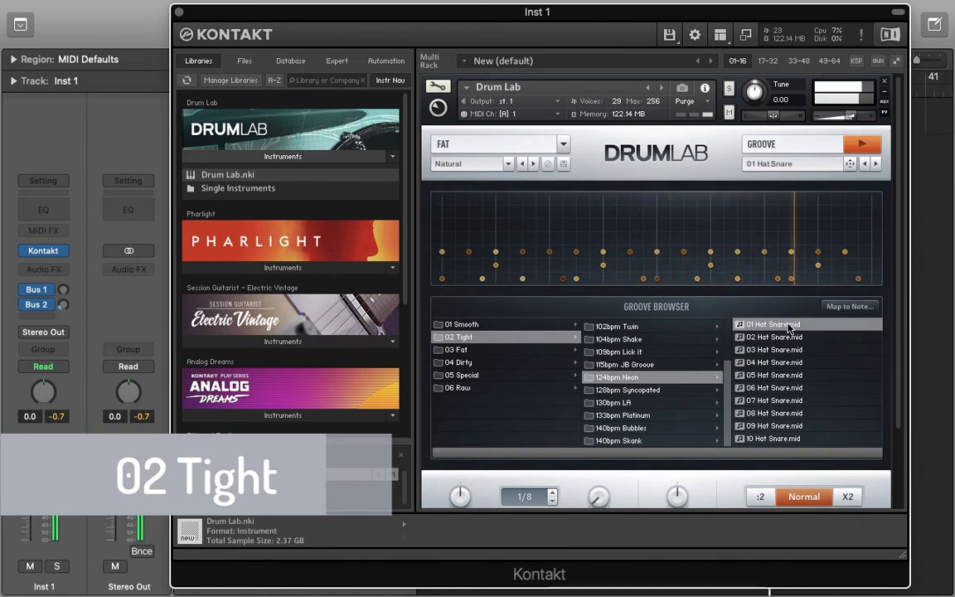
click(682, 391)
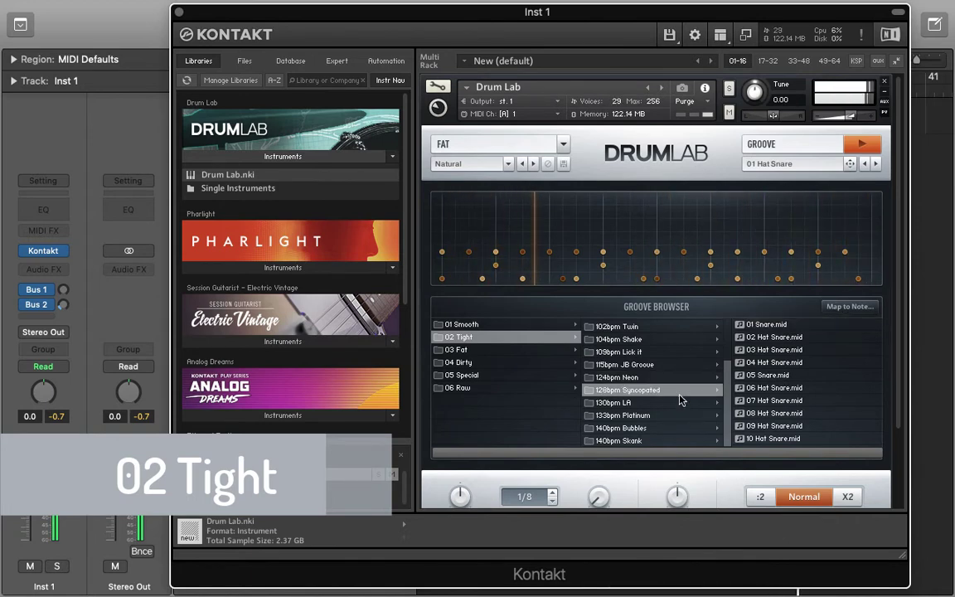
click(779, 326)
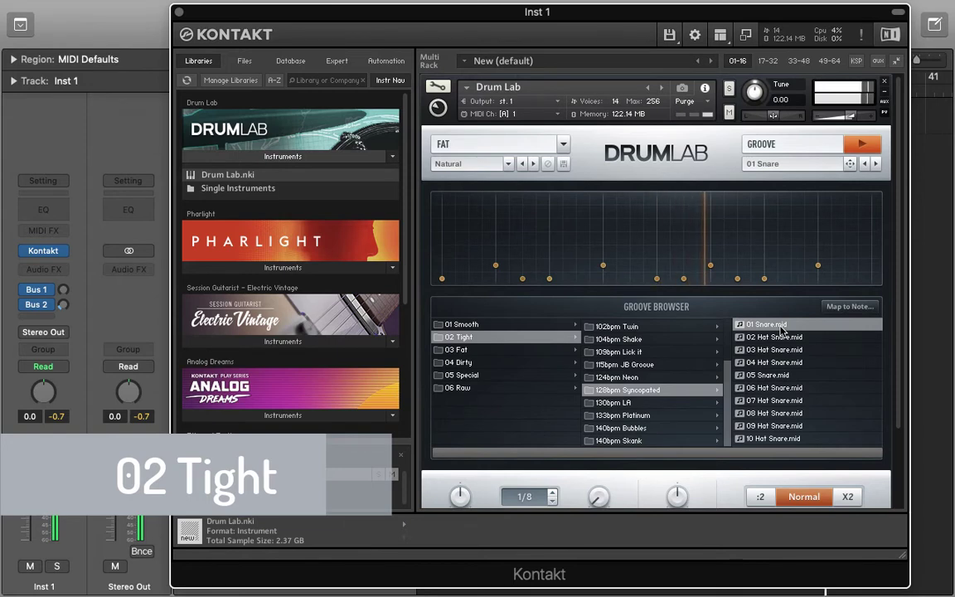
Audition 01 Hat Snare from 130bpm LA and 01 Hat Snare from 133bpm Platinum in 02 Tight
click(643, 403)
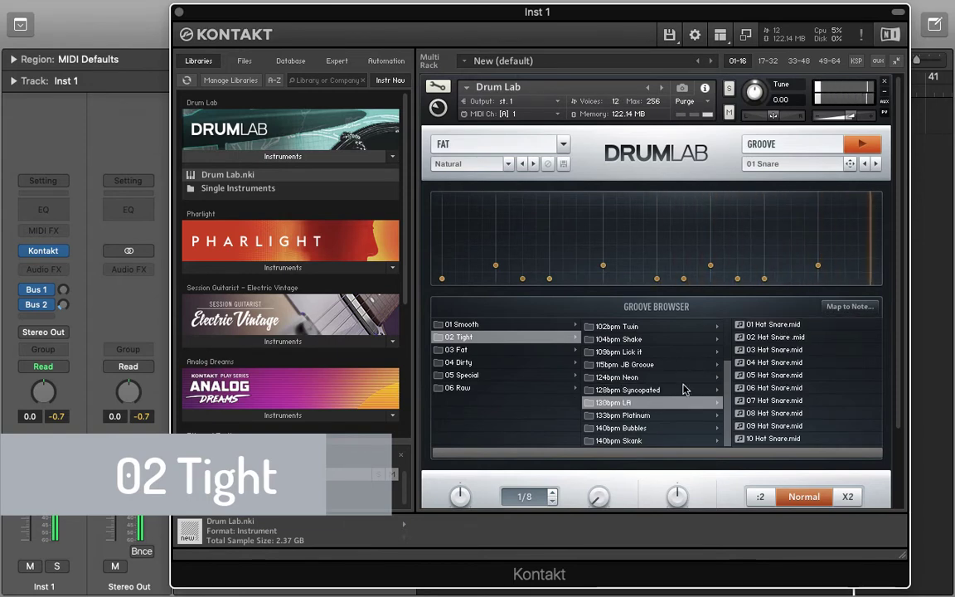
click(769, 326)
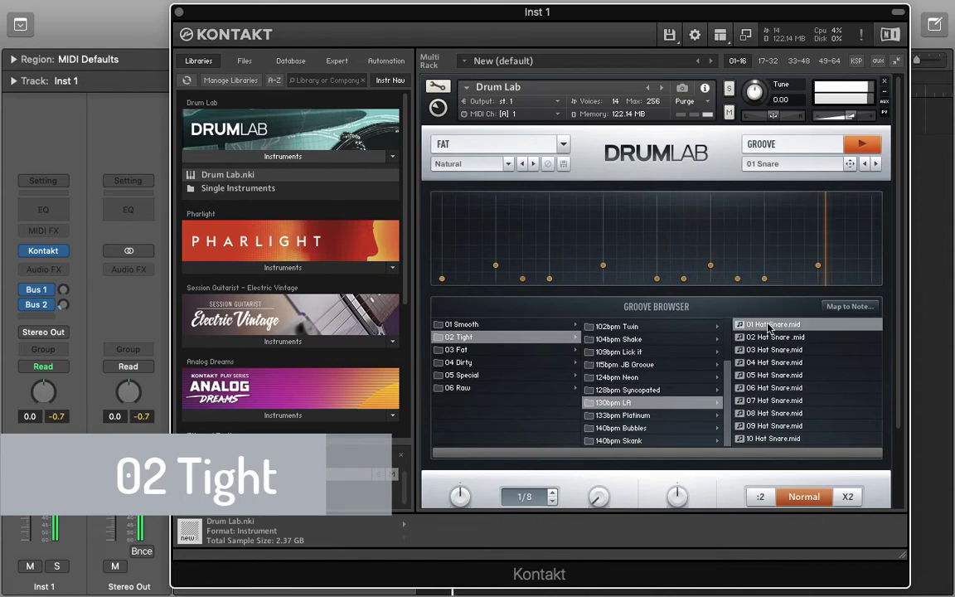
click(646, 415)
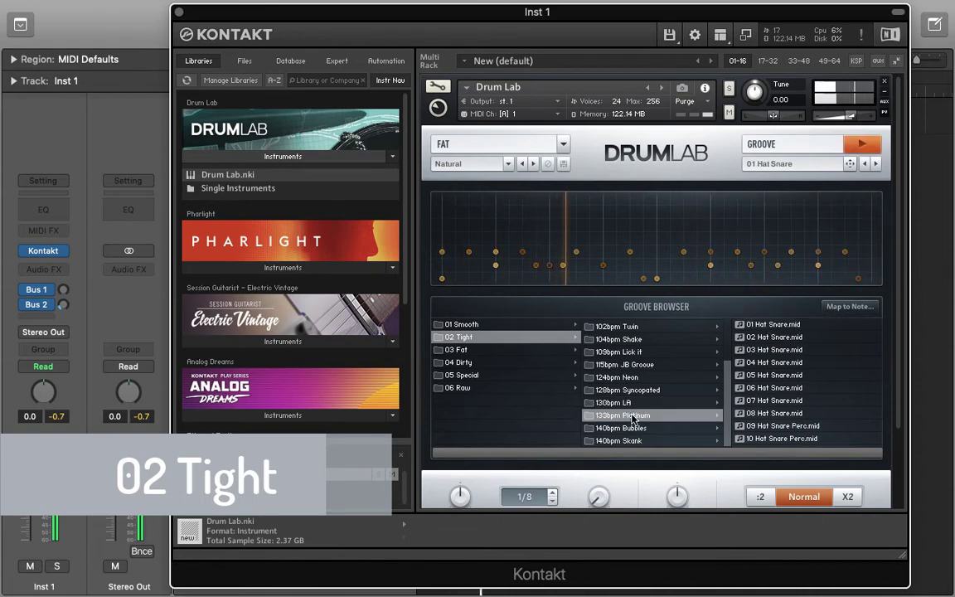
click(777, 325)
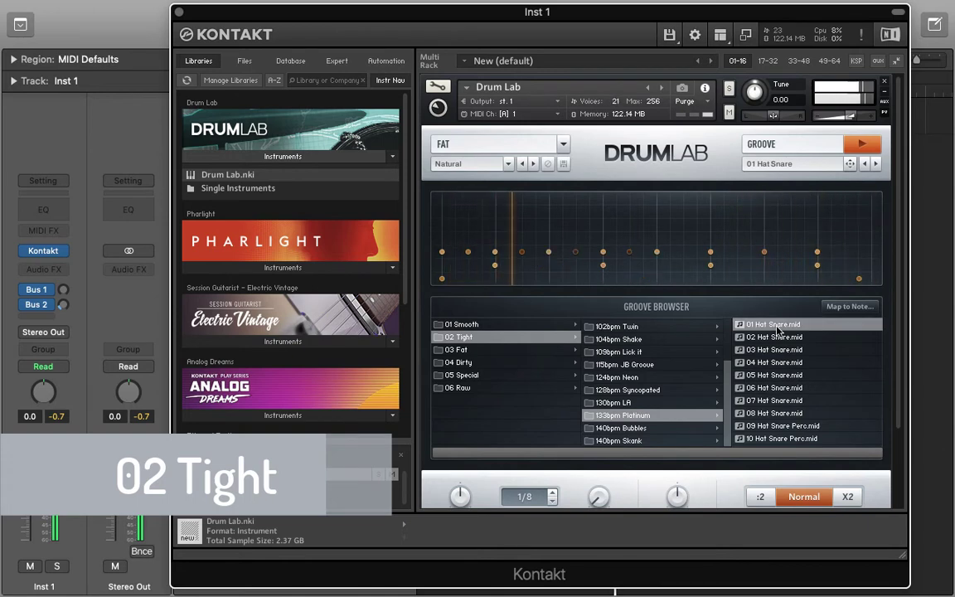
Audition 01 Hat Side from 140bpm Bubbles and 01 Hat Snare from 140bpm Skank in 02 Tight
click(638, 429)
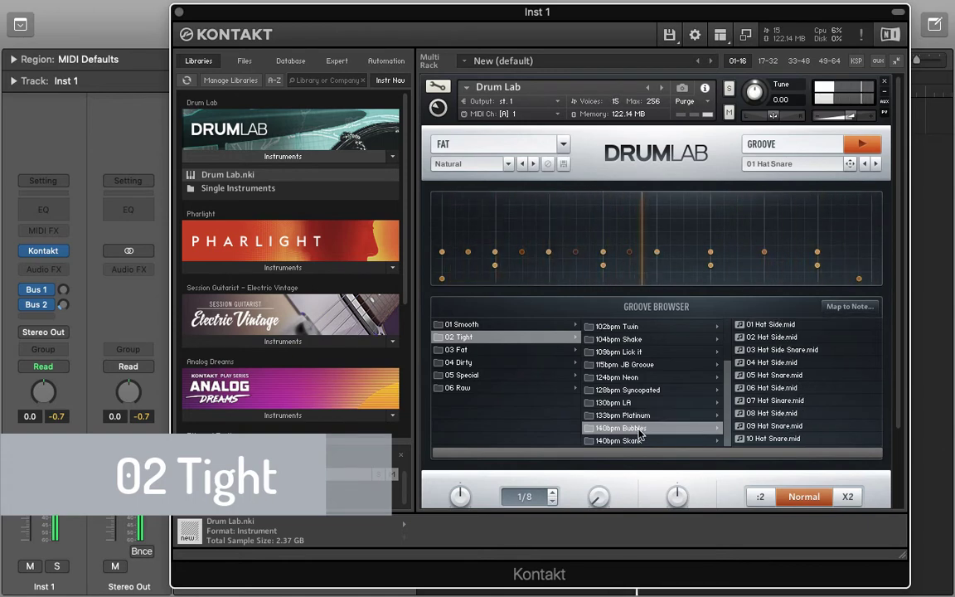
click(770, 325)
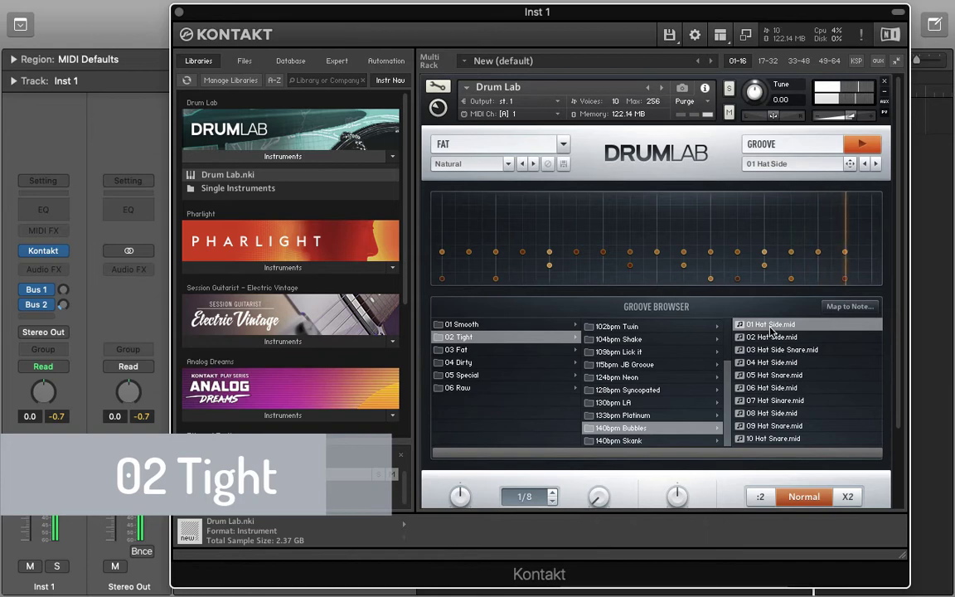
click(682, 442)
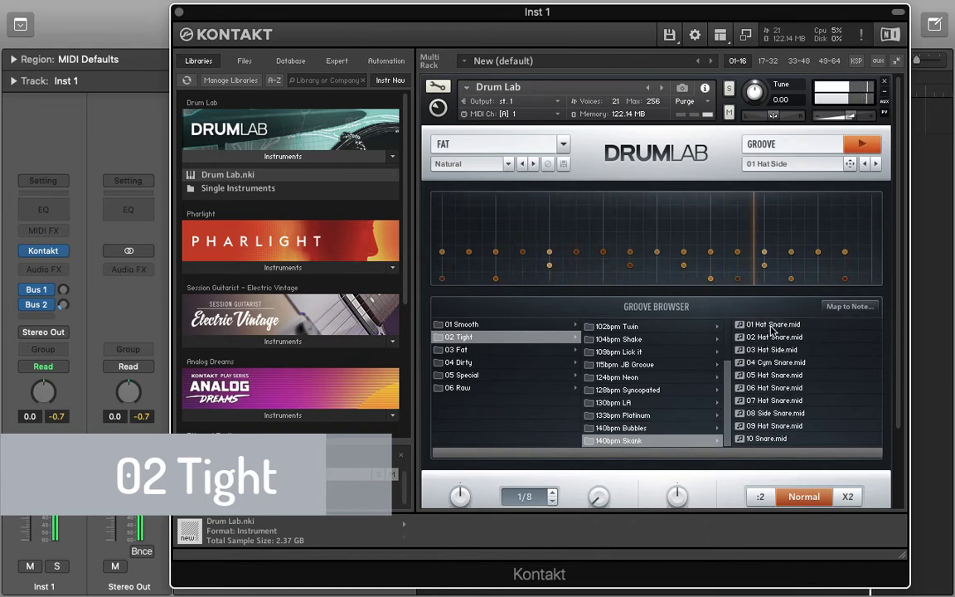
click(770, 326)
key(space)
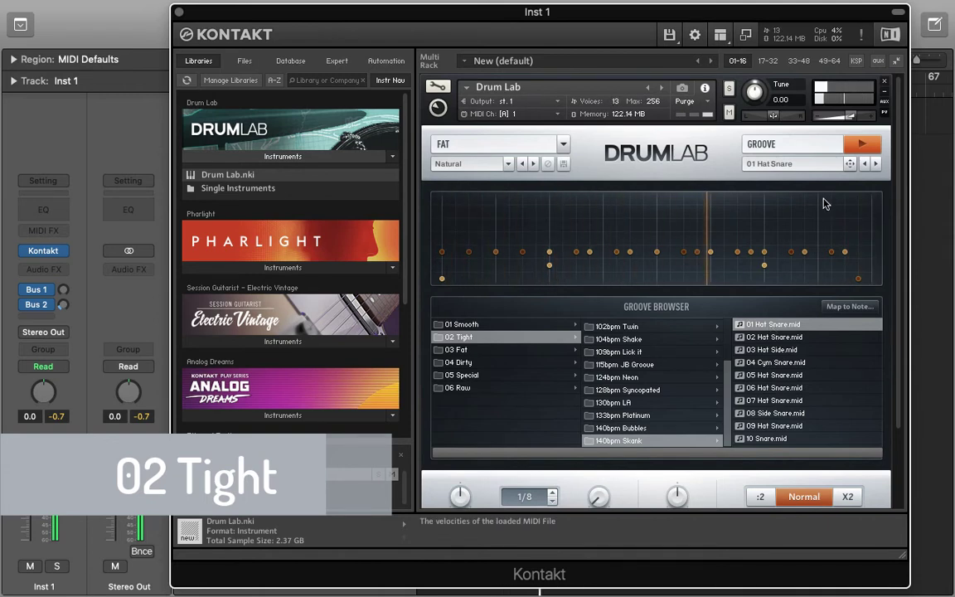
Switch the groove browser to the 03 Fat category and audition 01 Hat Snare from 071bpm Halftime
click(861, 143)
key(Down)
click(775, 324)
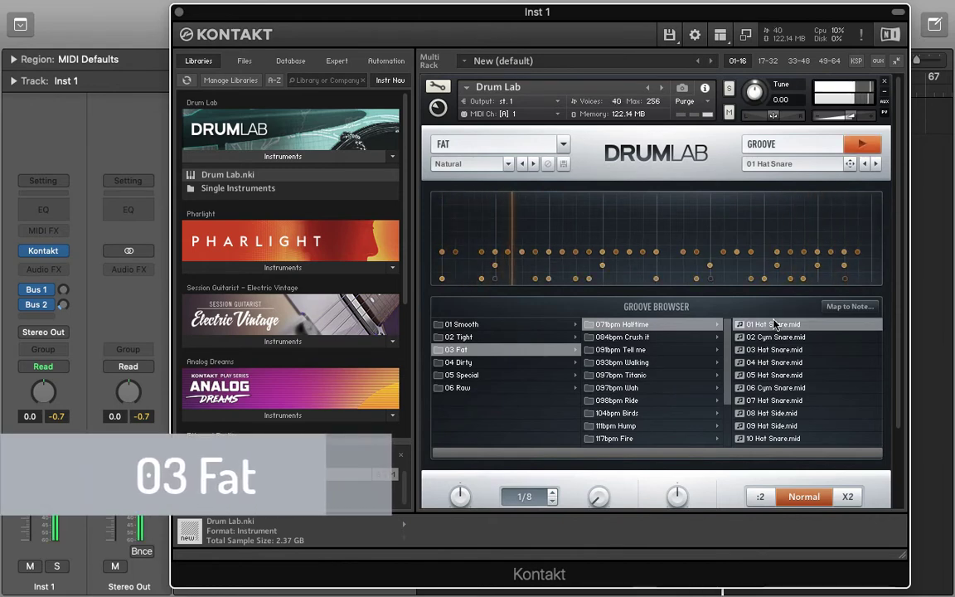
key(XF86AudioMute)
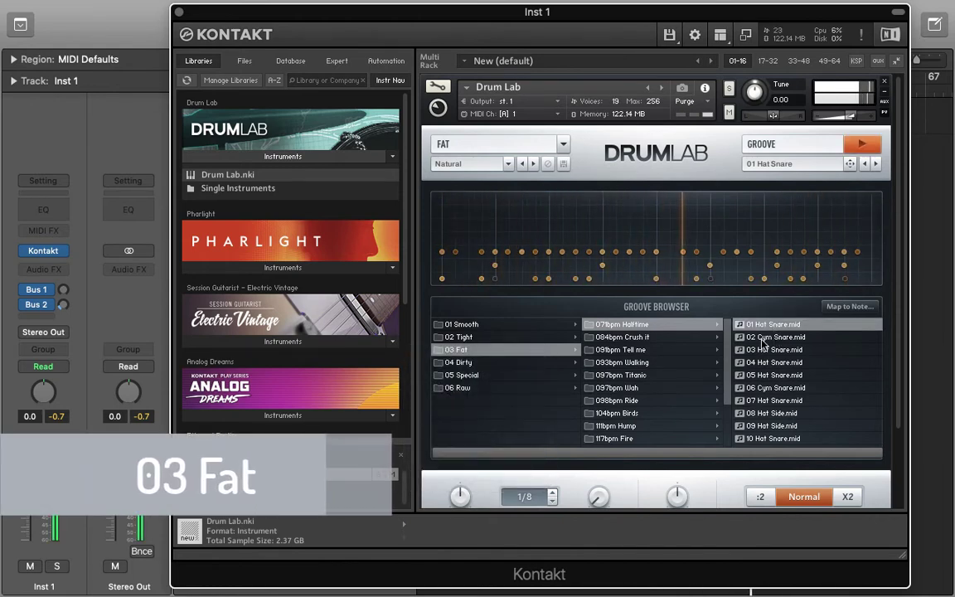
Audition 01 Hat Snare from 084bpm Crush it in 03 Fat and adjust the system volume
key(Left)
key(Down)
click(766, 326)
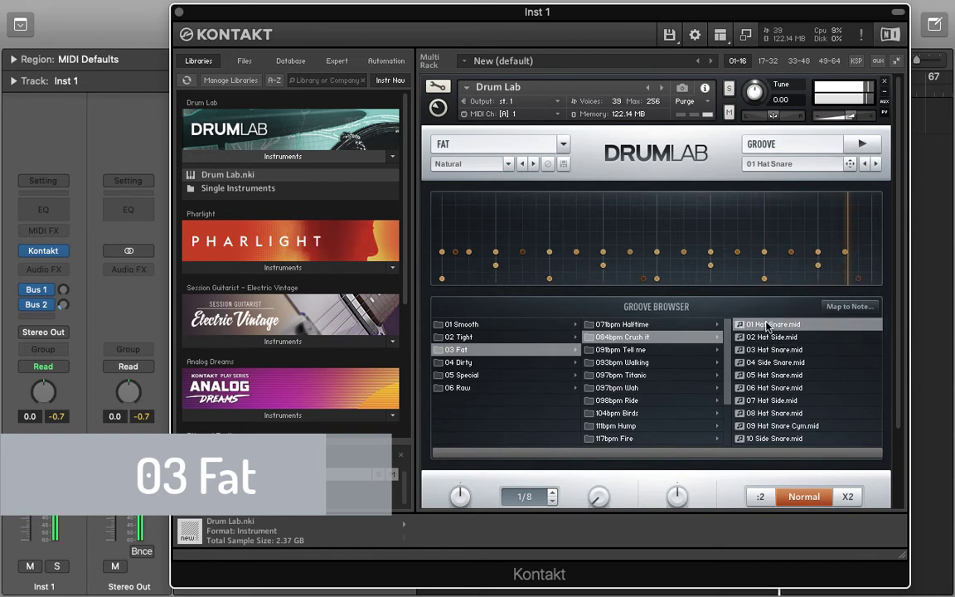
key(XF86AudioMute)
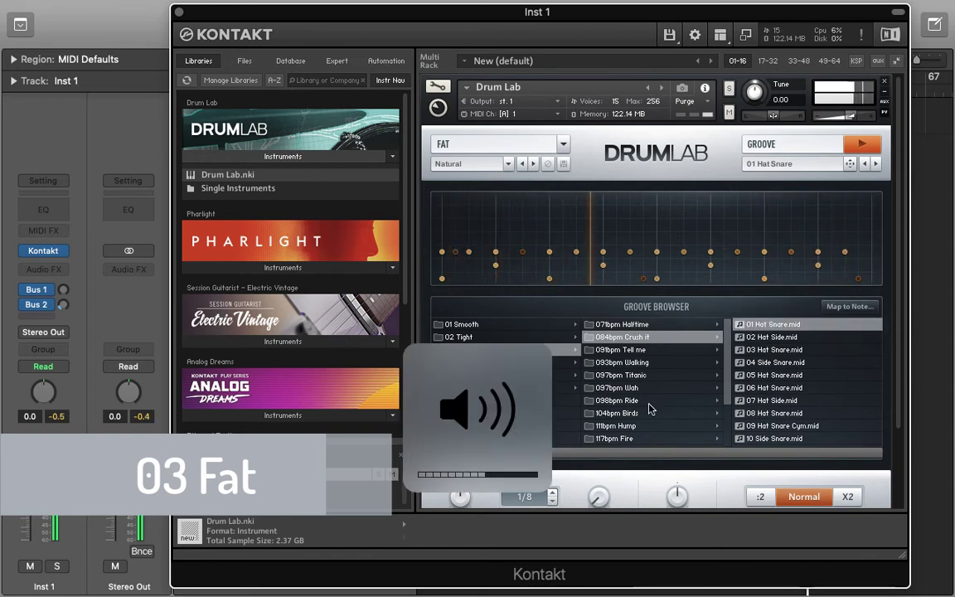
Audition 01 Cym Snare from 091bpm Tell me and 01 Hat Snare from 093bpm Walking in 03 Fat
key(Left)
key(Down)
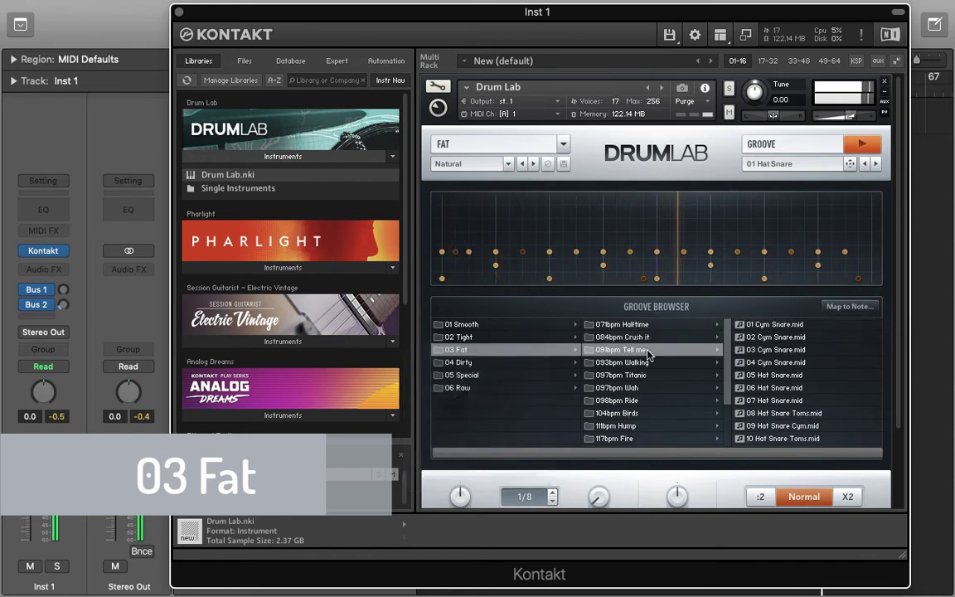
click(762, 329)
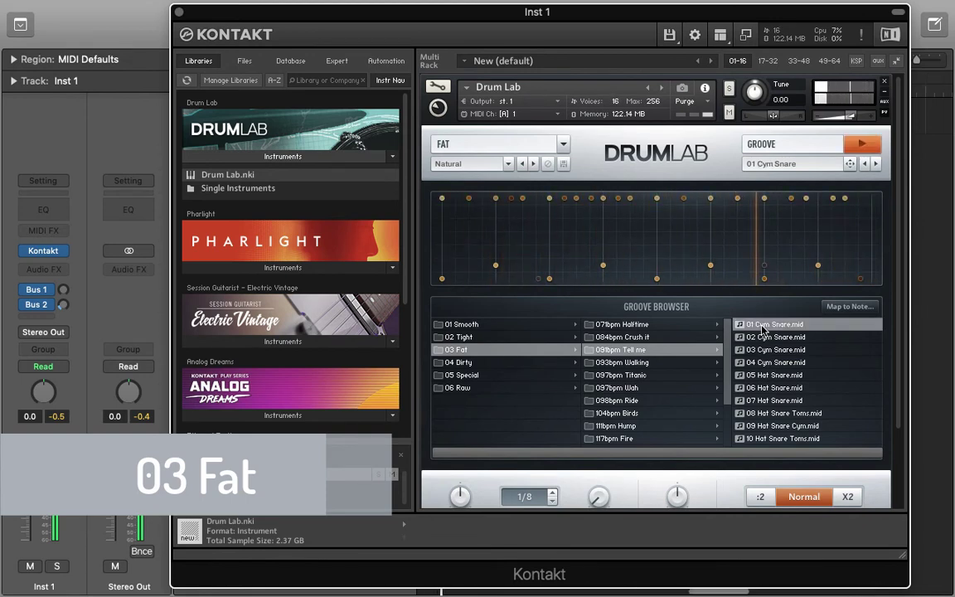
click(653, 365)
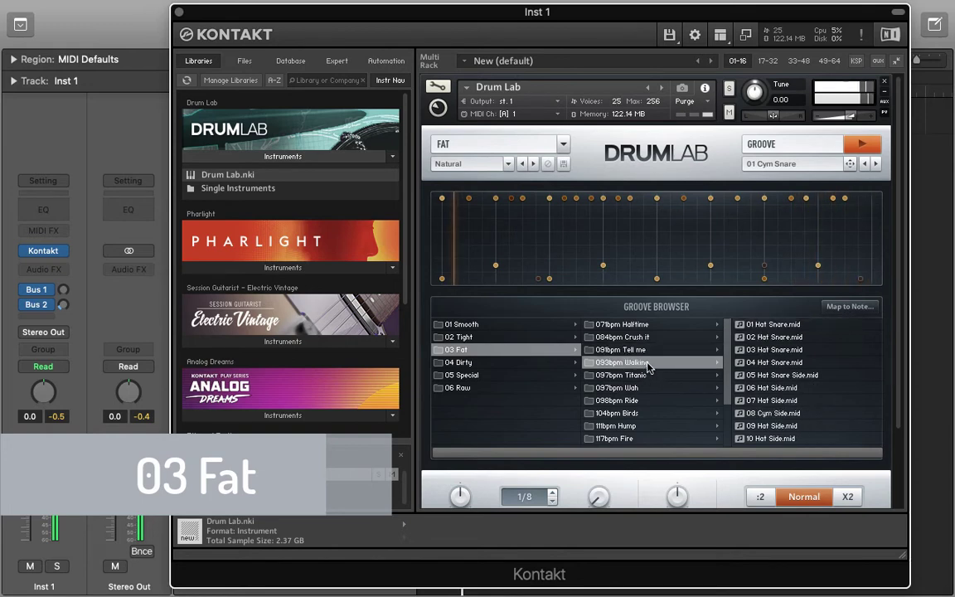
click(767, 328)
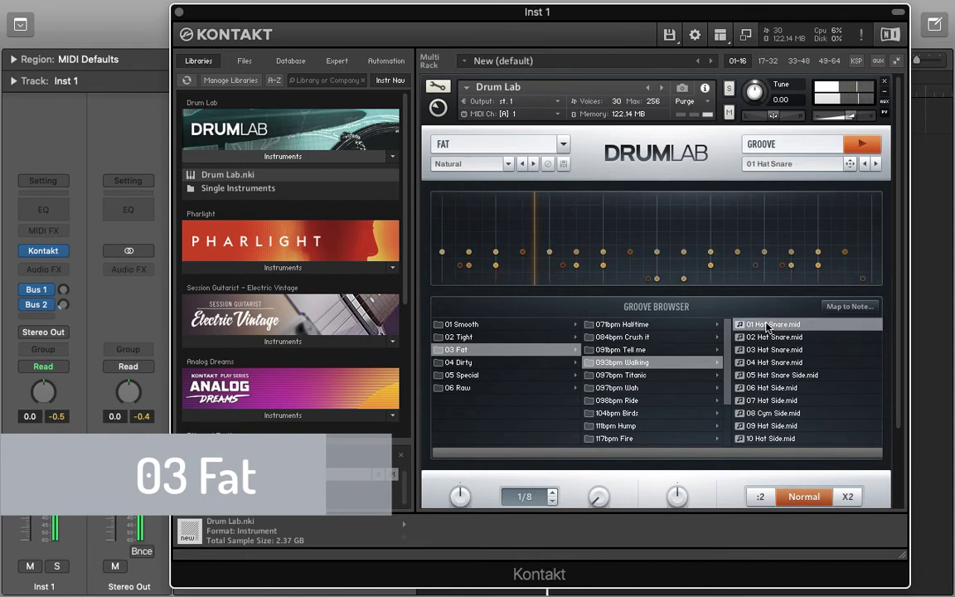
Audition the 01 Hat Snare grooves from 097bpm Titanic, 097bpm Wah and 098bpm Ride in 03 Fat
click(647, 375)
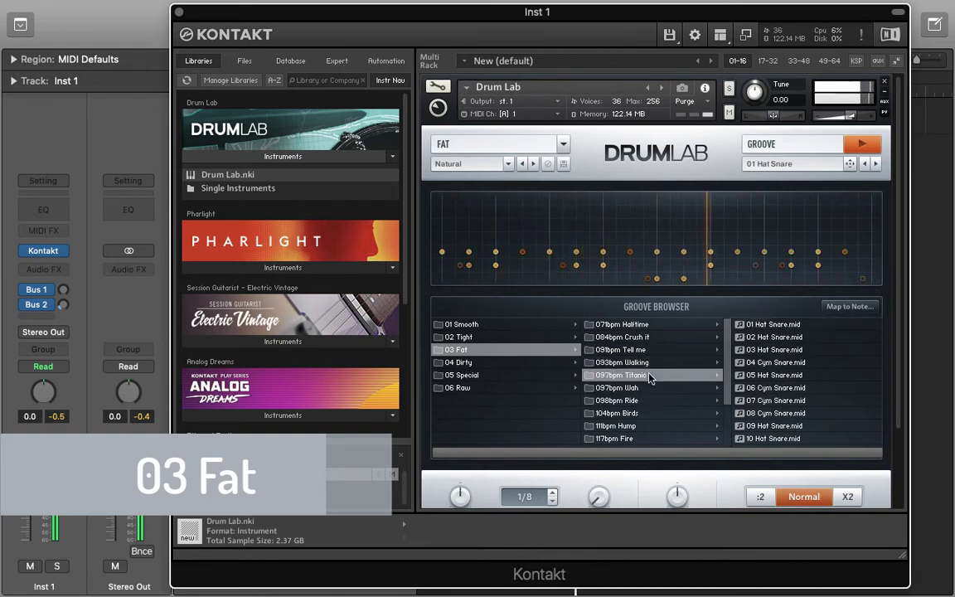
click(774, 325)
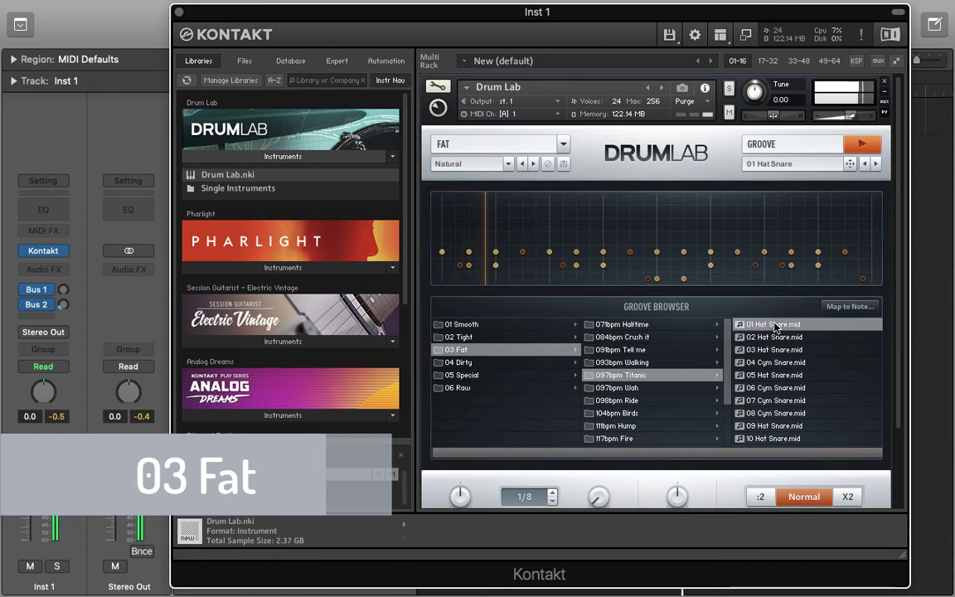
click(623, 389)
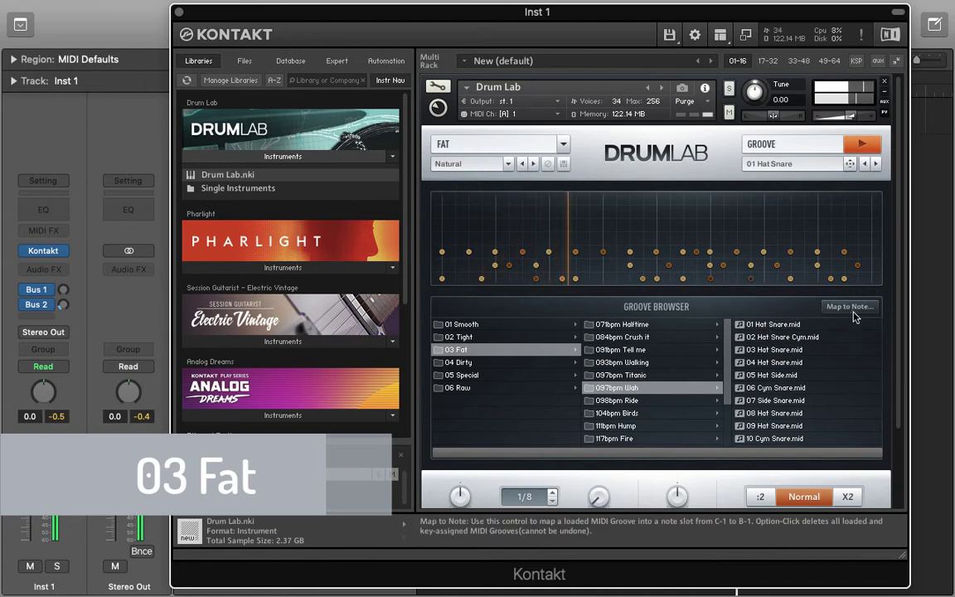
click(788, 328)
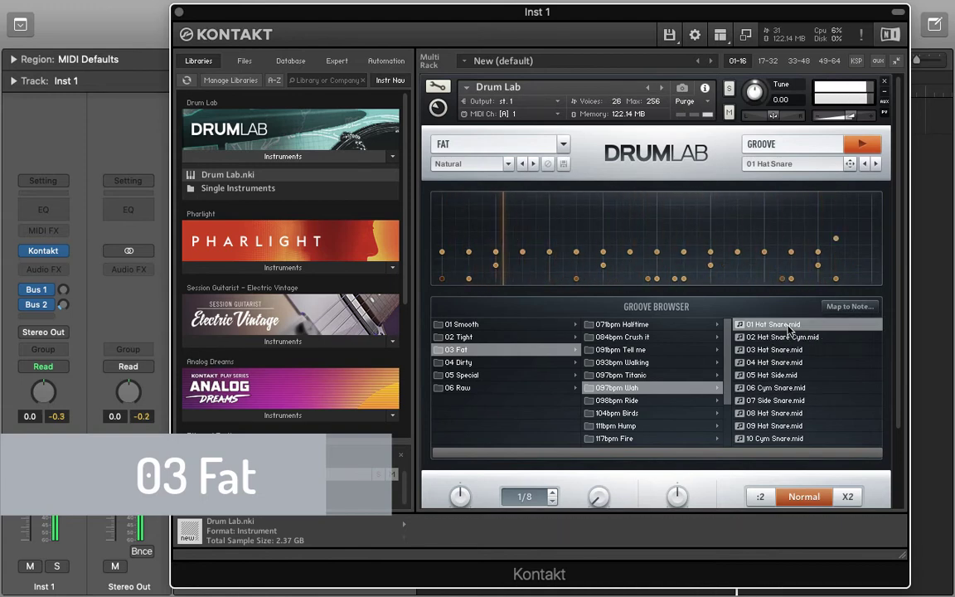
click(676, 402)
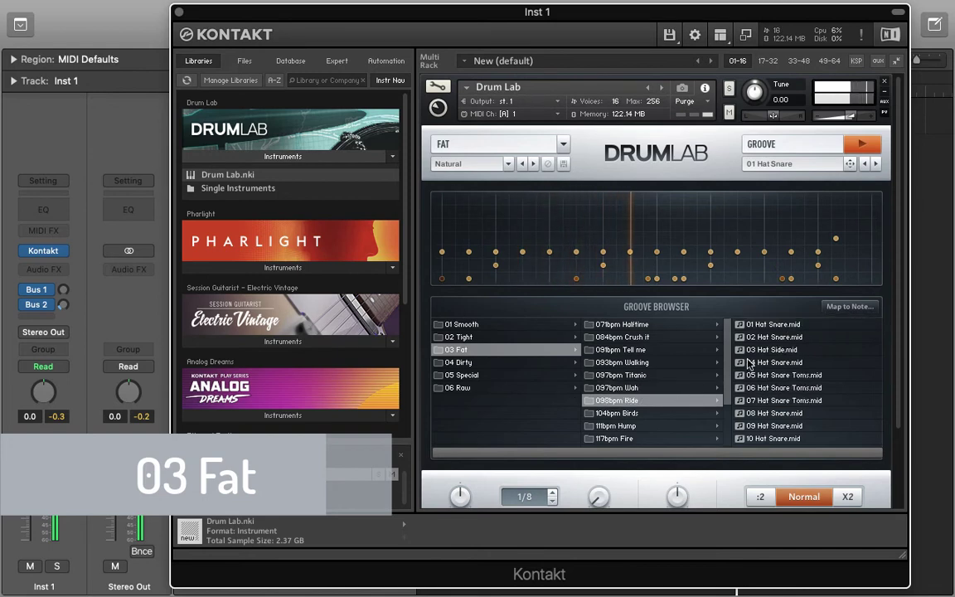
click(776, 329)
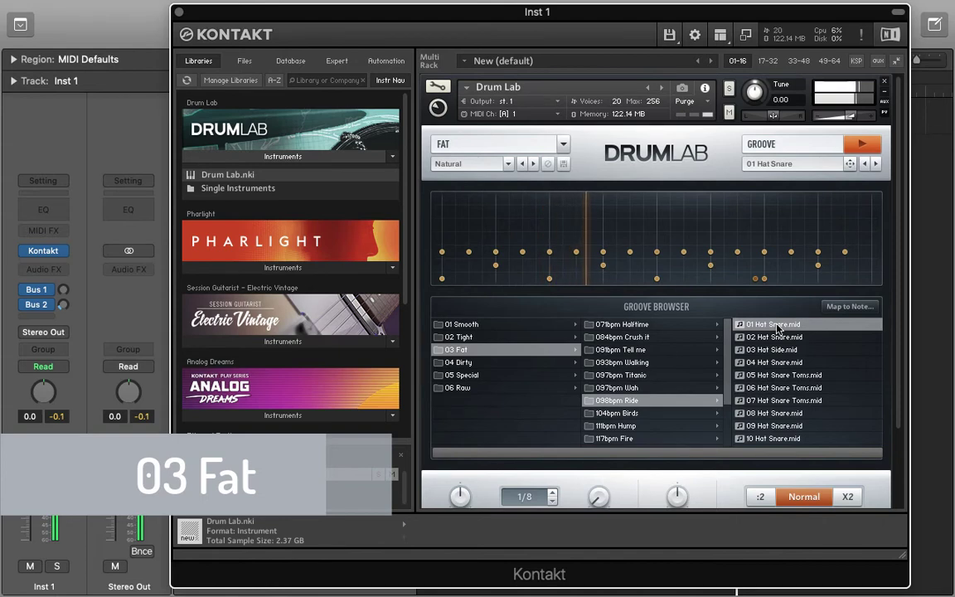
Audition 01 Hat from 104bpm Birds, 01 Hat Snare from 111bpm Hump and 01 Hat from 117bpm Fire in 03 Fat
click(663, 414)
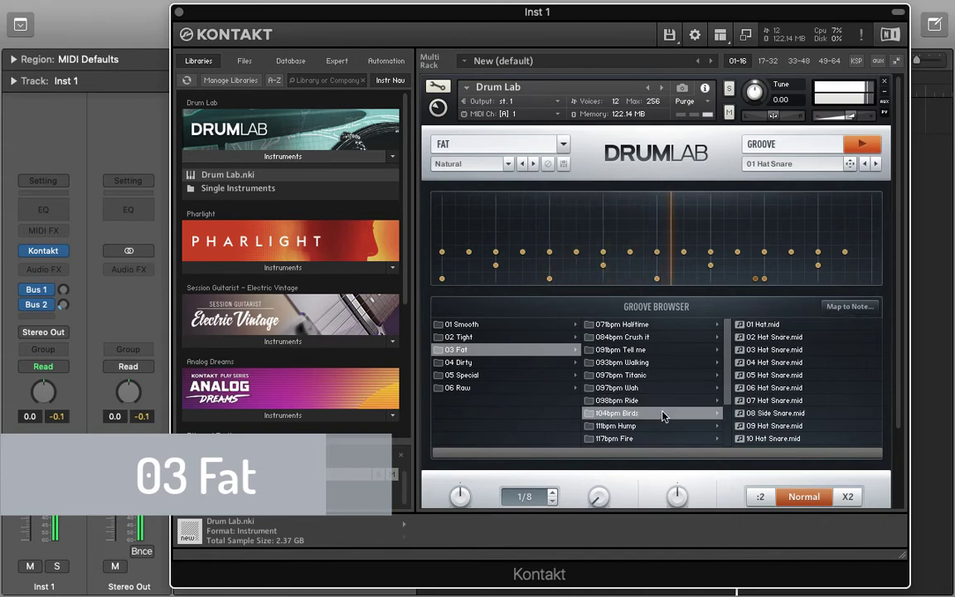
click(763, 326)
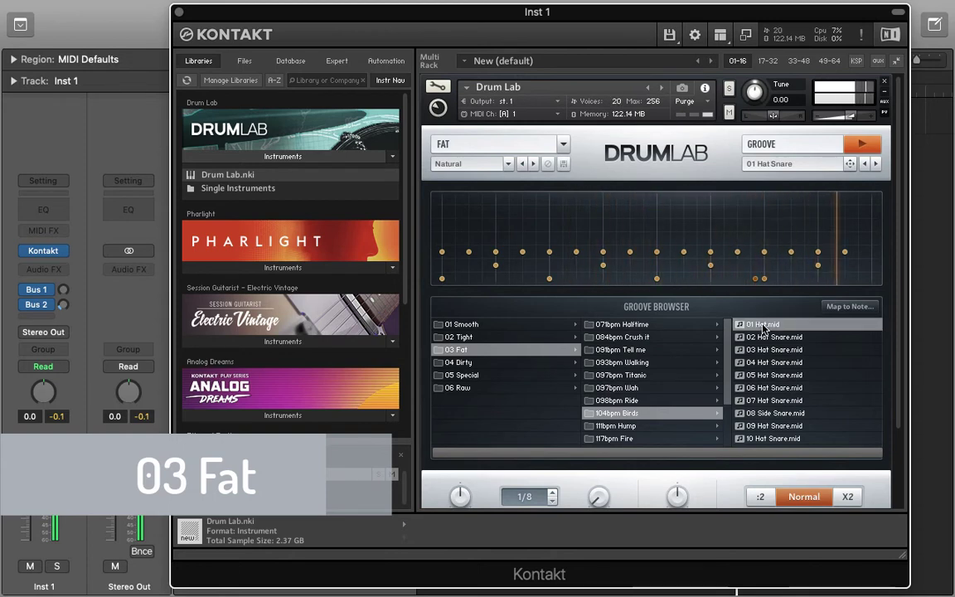
click(643, 426)
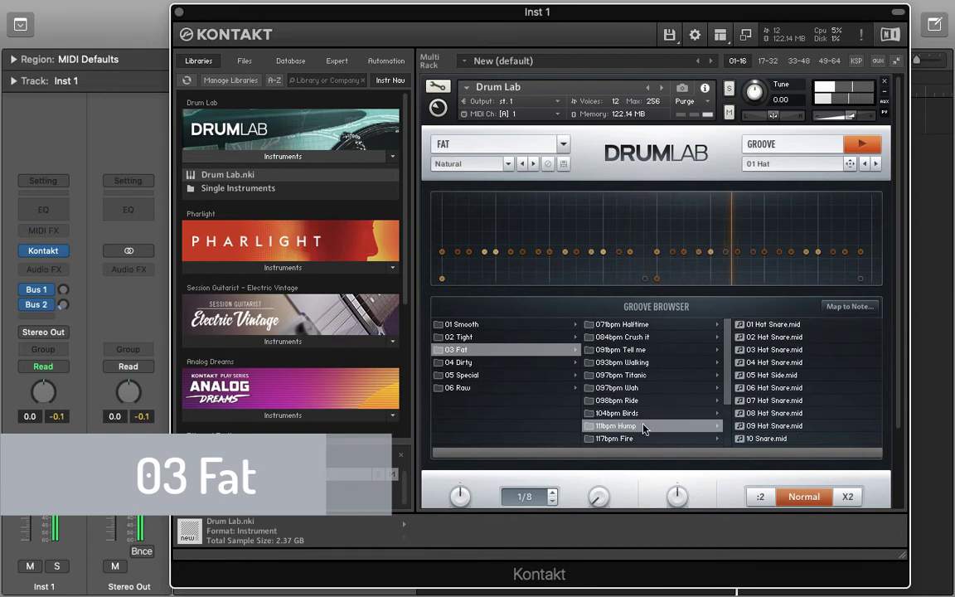
click(780, 325)
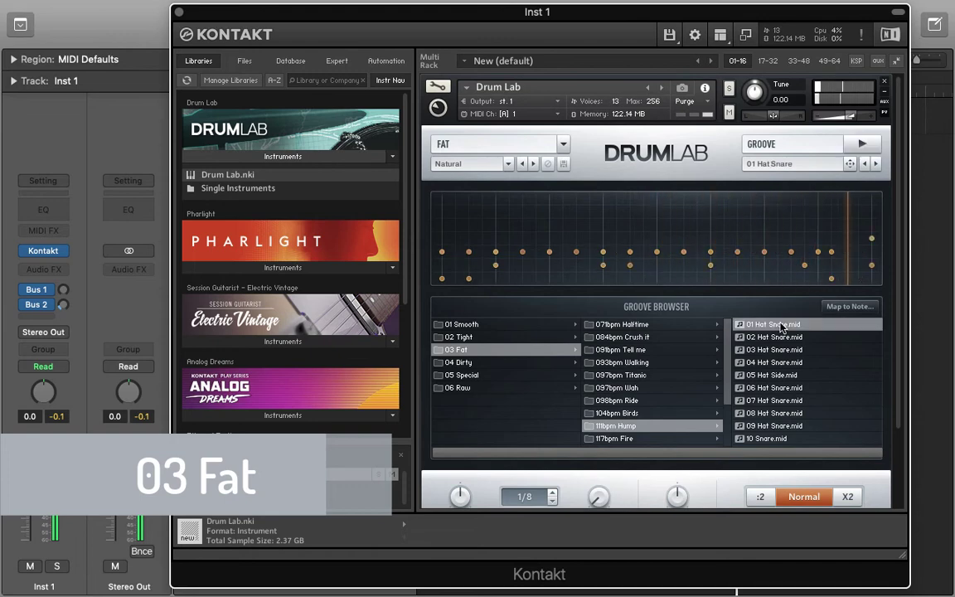
click(667, 439)
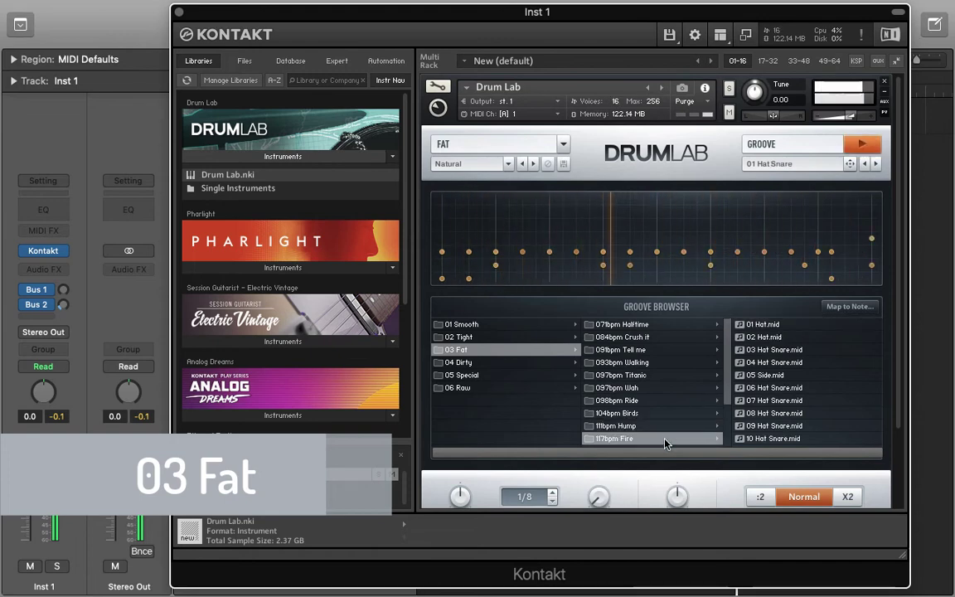
click(760, 325)
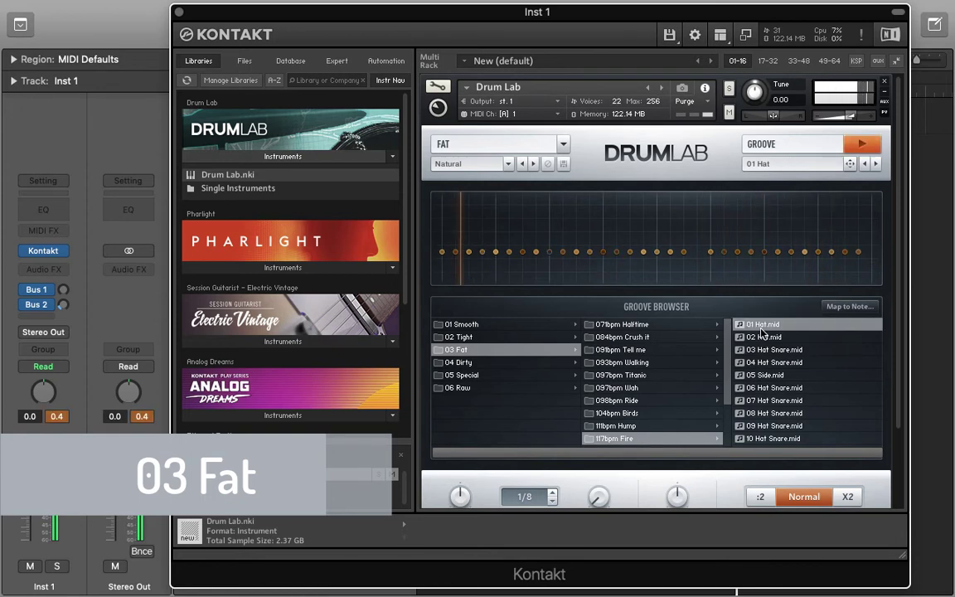
Audition 01 Hat from 119bpm Whoop and 01 Side Snare from 125bpm Tribals in 03 Fat
scroll(597, 381, down, 3)
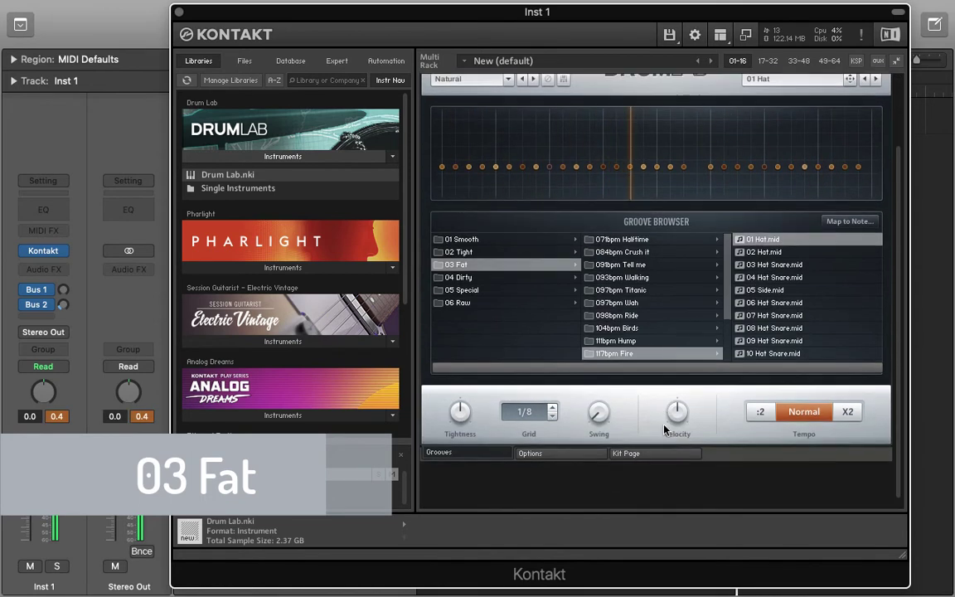
scroll(726, 315, down, 3)
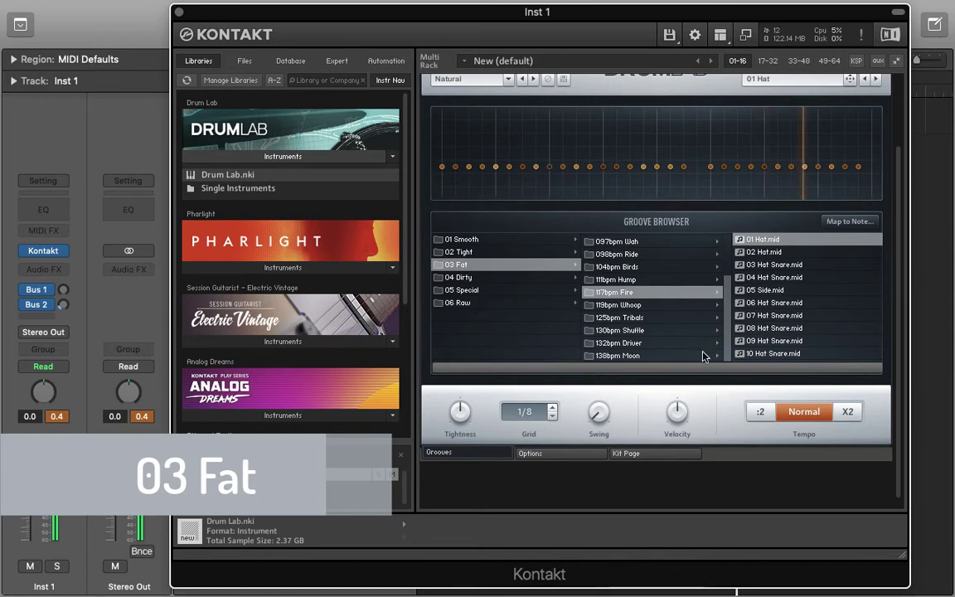
click(630, 304)
scroll(769, 299, up, 2)
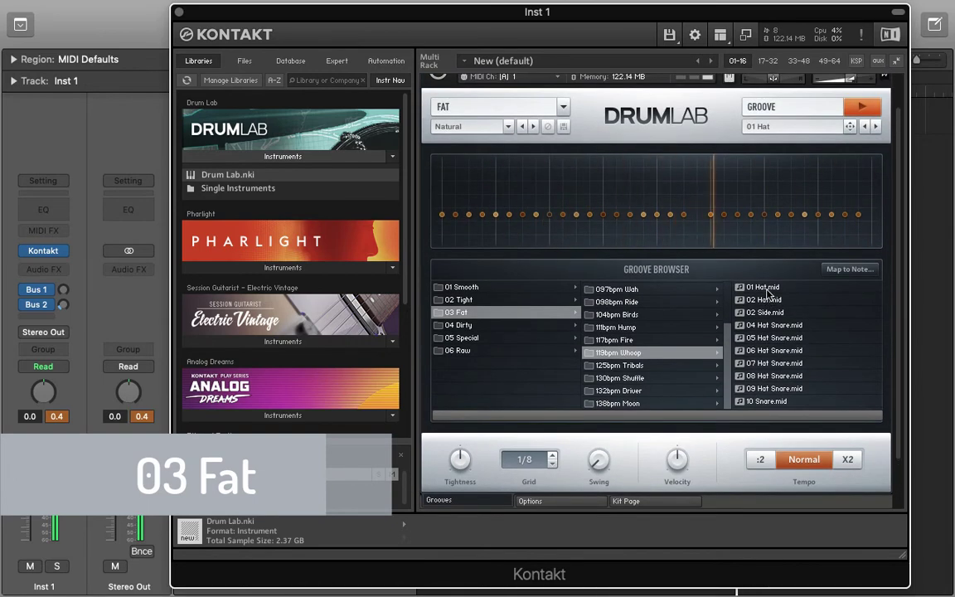
click(766, 288)
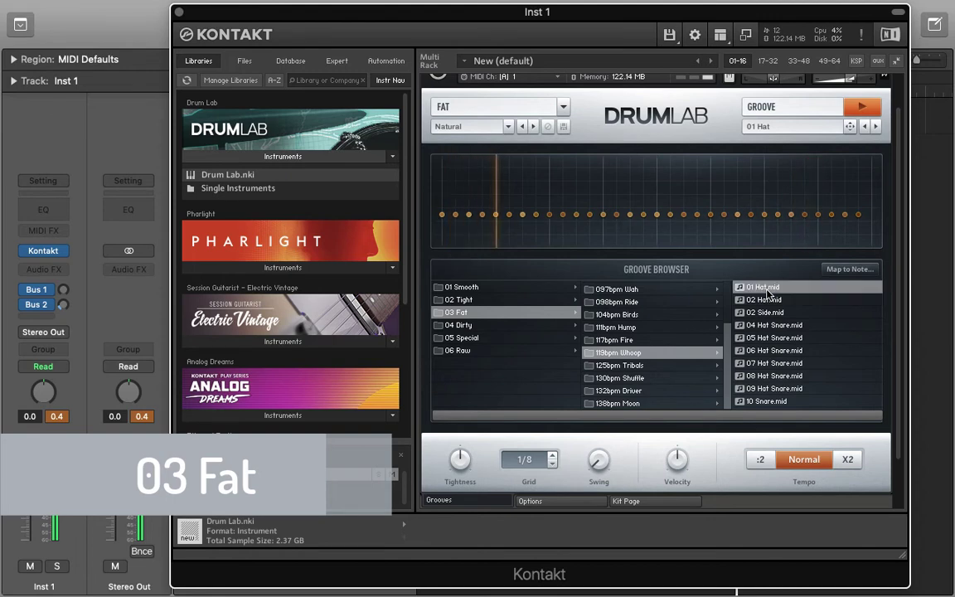
click(631, 365)
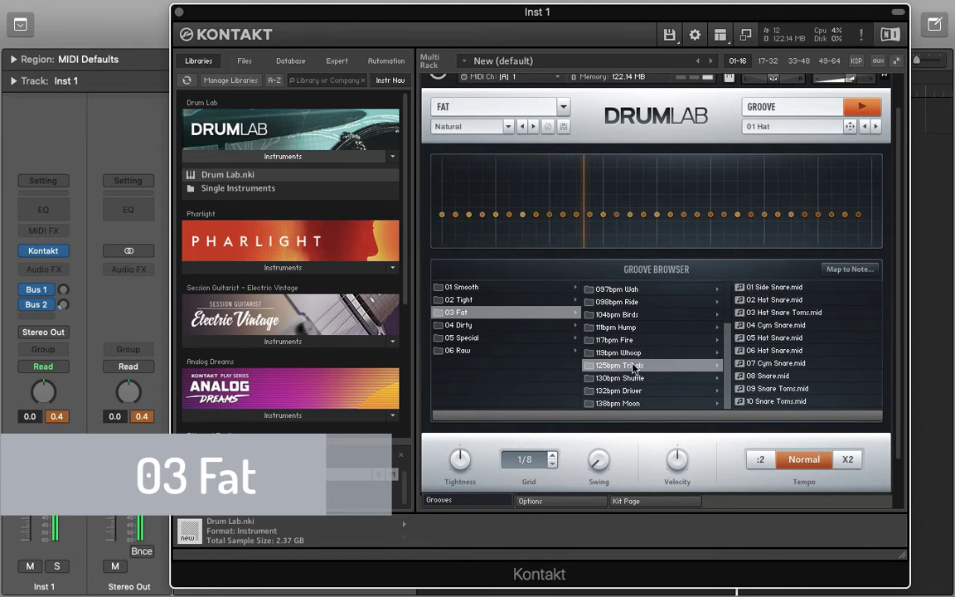
click(783, 288)
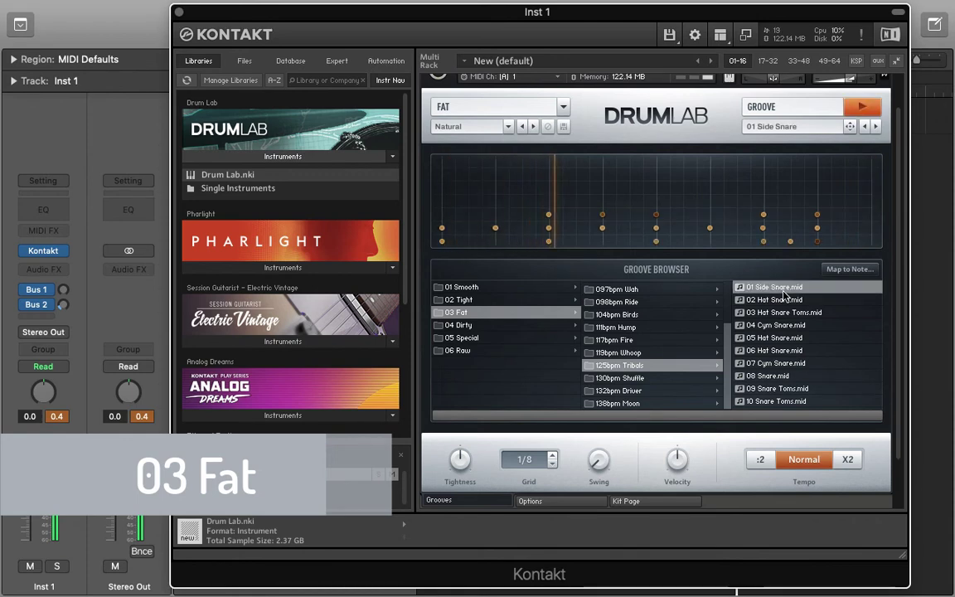
Audition 01 Hat Snare from 130bpm Shuffle and 132bpm Driver, and 01 Cym Snare from 138bpm Moon in 03 Fat
click(669, 379)
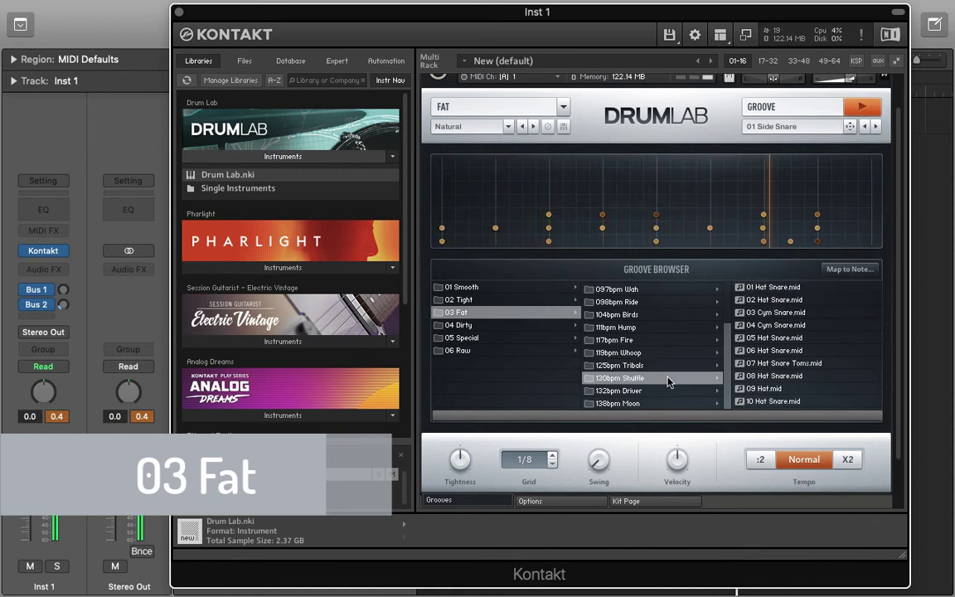
click(779, 288)
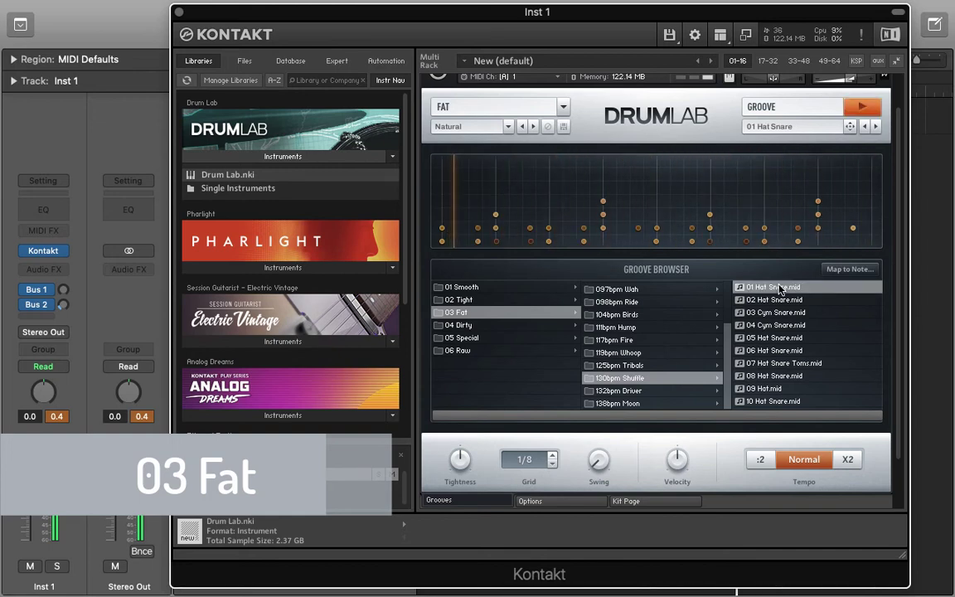
click(628, 390)
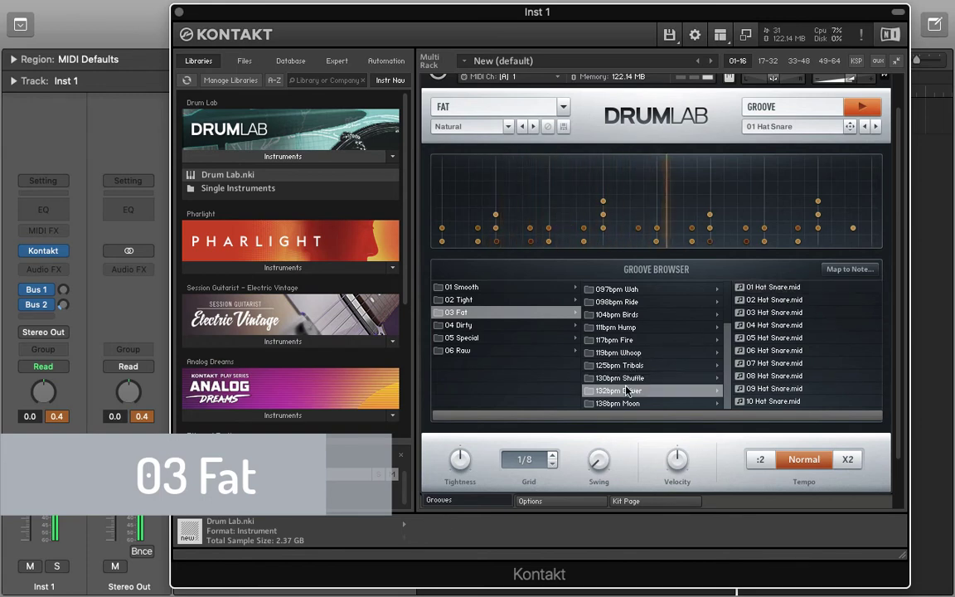
click(776, 288)
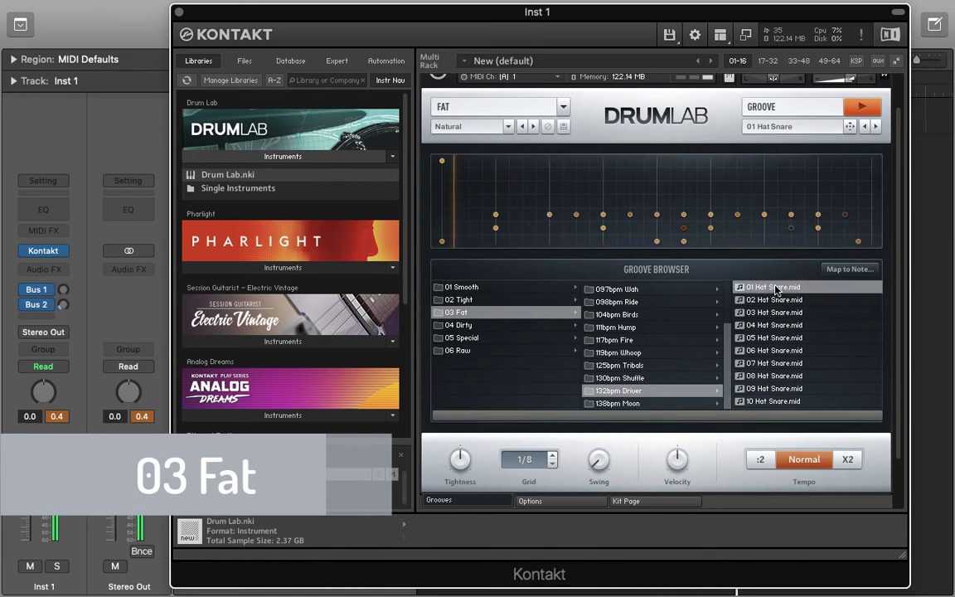
click(653, 404)
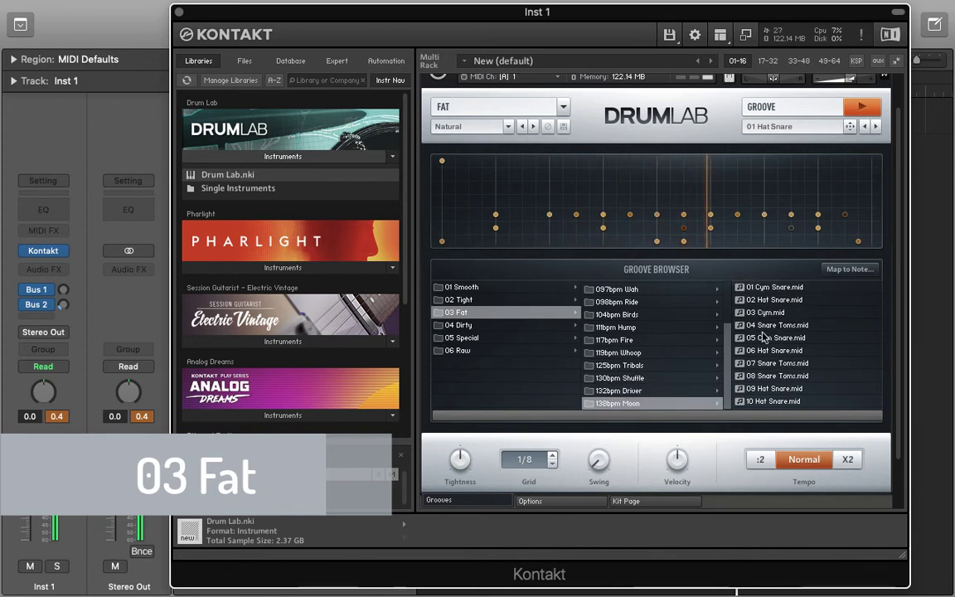
click(784, 288)
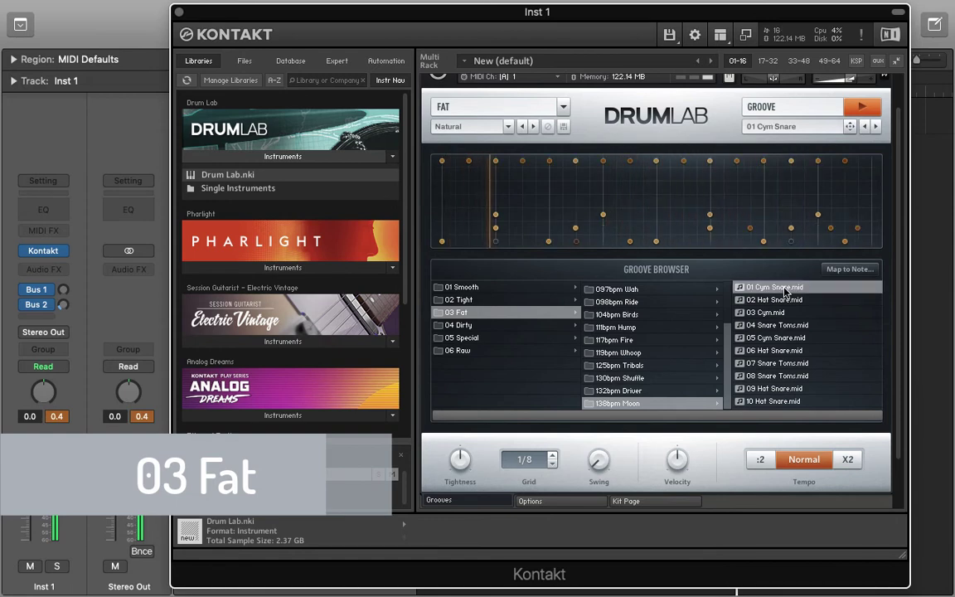
Switch the groove browser to the 04 Dirty category, stop playback and audition 01 Perc Snare from 065bpm Wanting
click(533, 325)
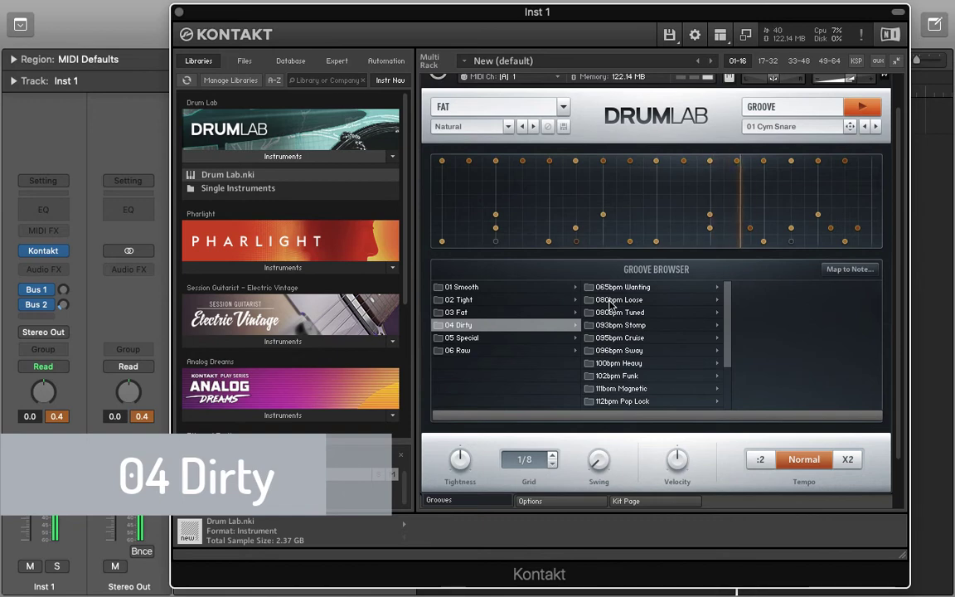
click(860, 112)
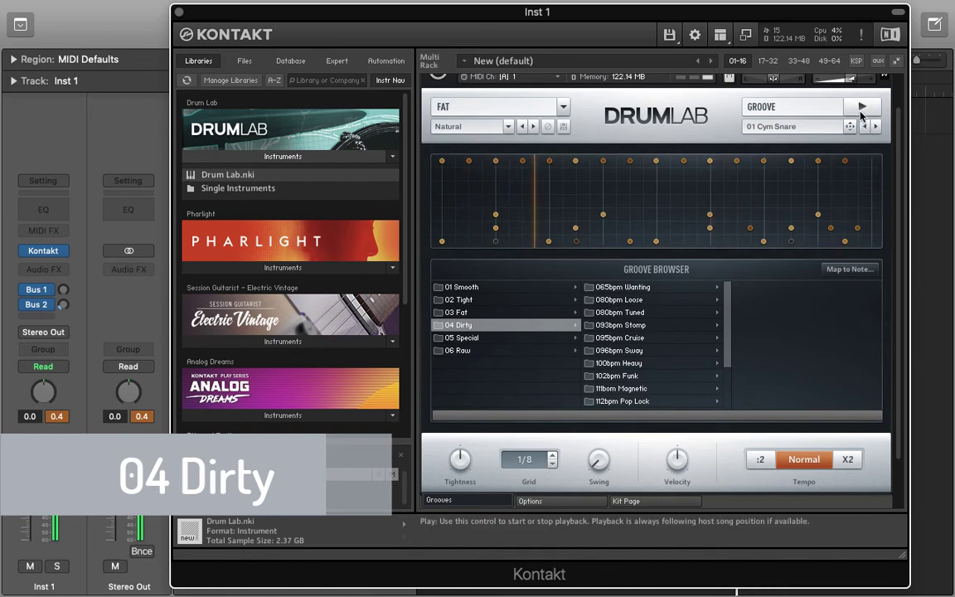
click(629, 287)
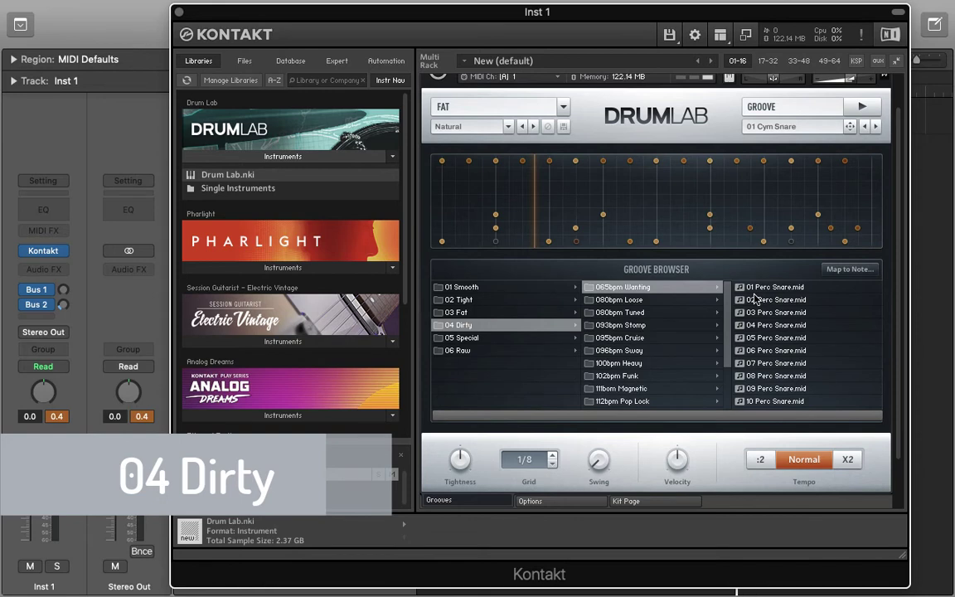
click(756, 289)
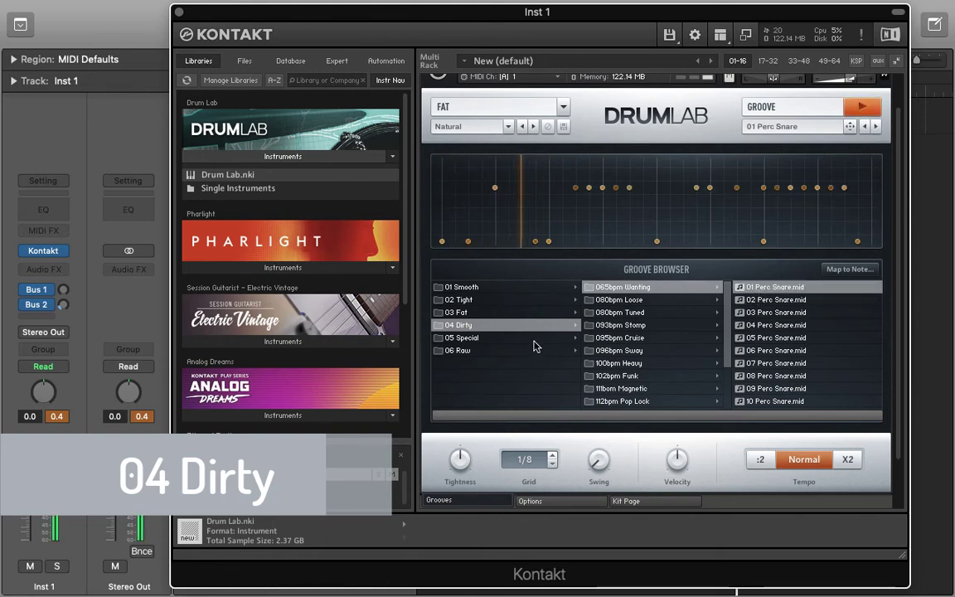
Audition the 01 Hat grooves from 080bpm Loose and 080bpm Tuned in 04 Dirty
click(632, 300)
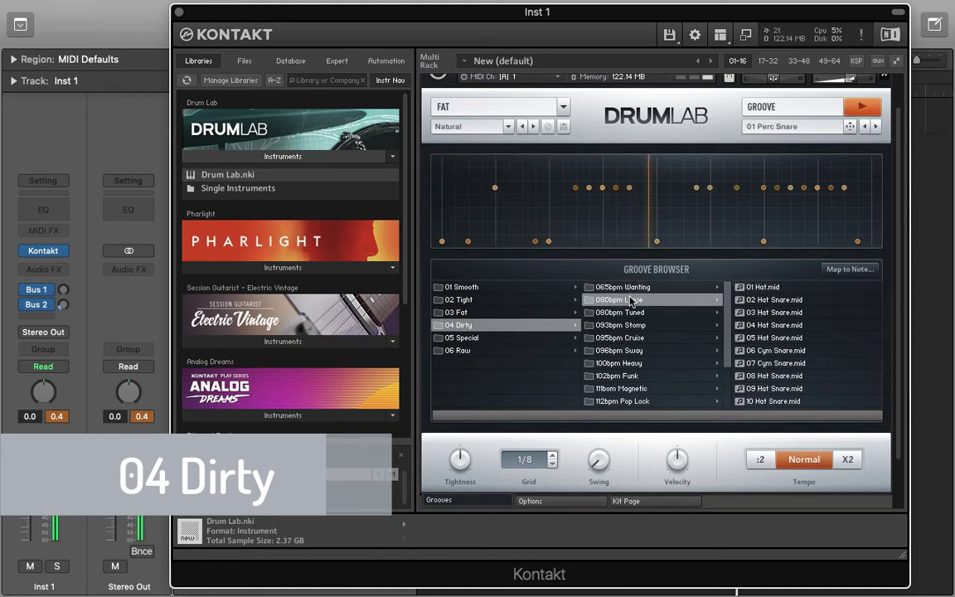
click(764, 288)
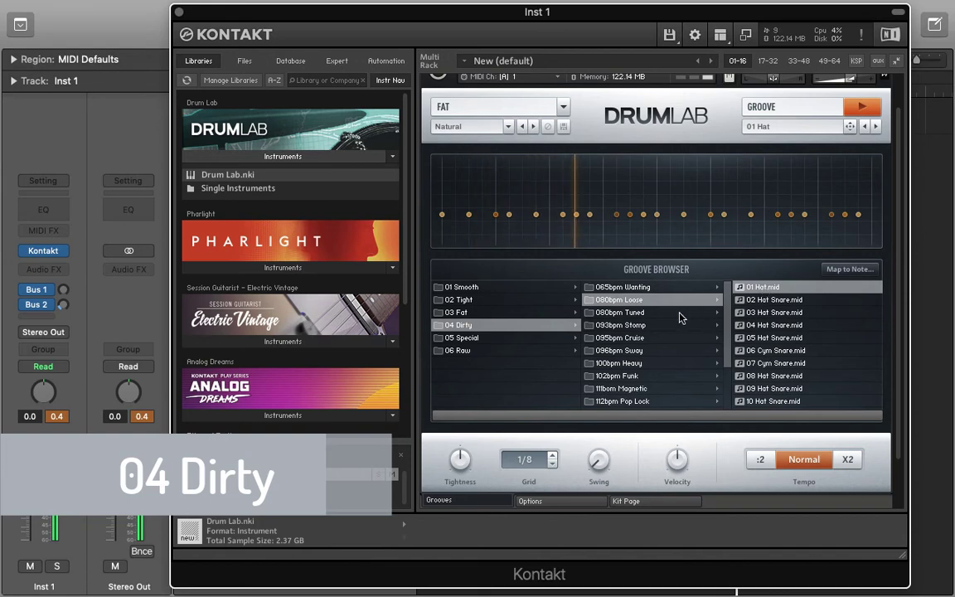
click(679, 315)
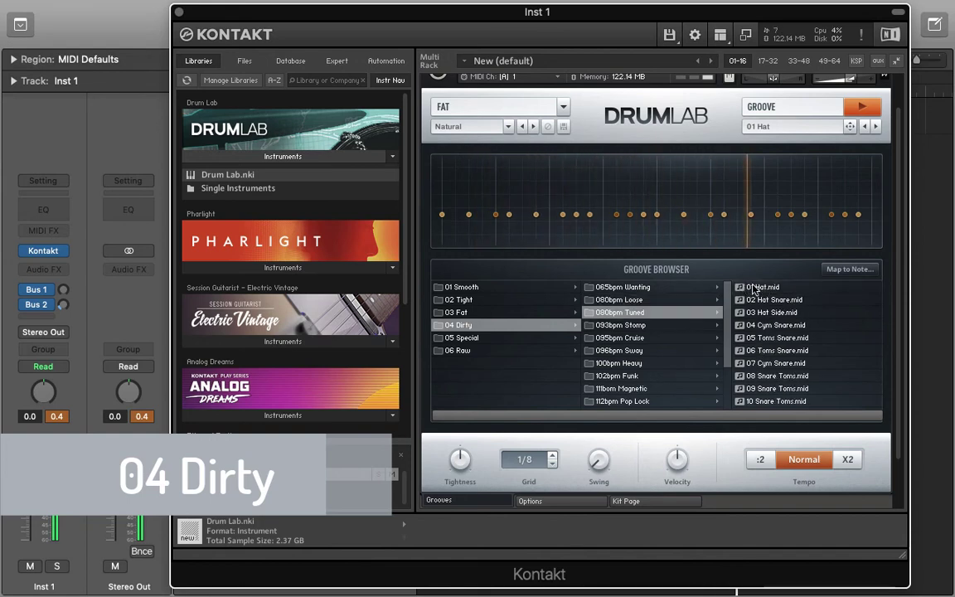
click(754, 288)
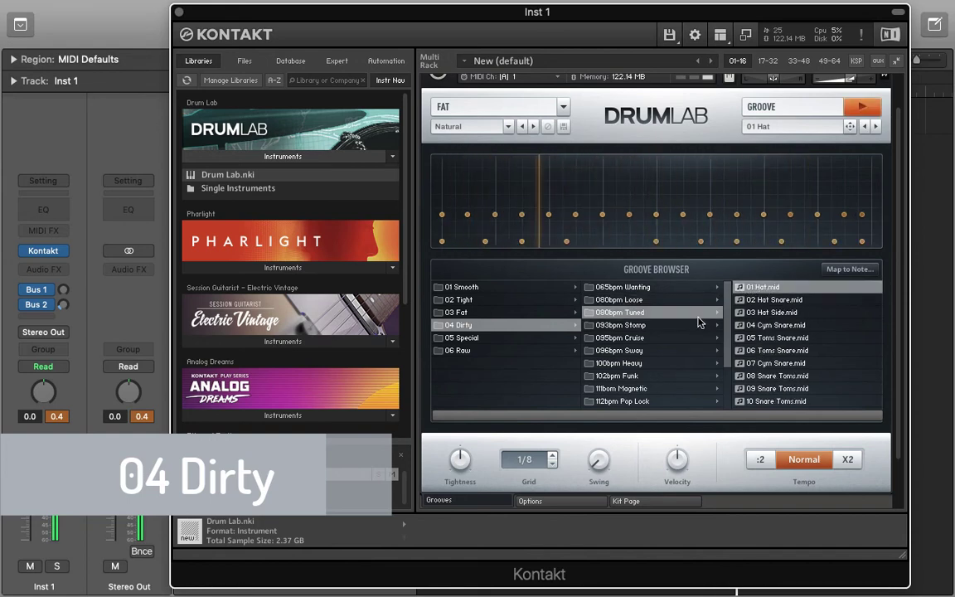
Audition 01 Hat Snare from 093bpm Stomp and 01 Cym Snare from 095bpm Cruise in 04 Dirty
click(686, 326)
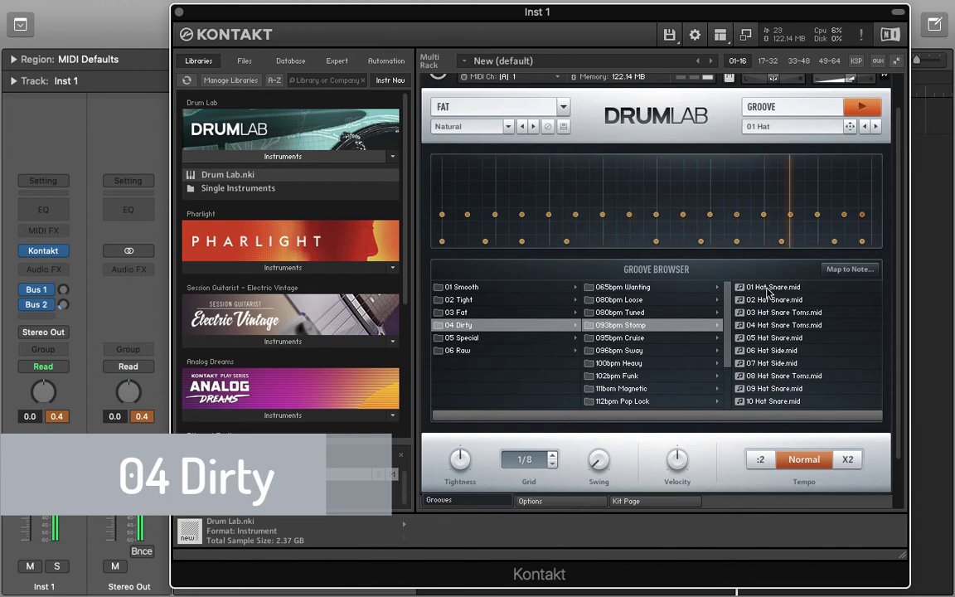
click(768, 289)
click(673, 339)
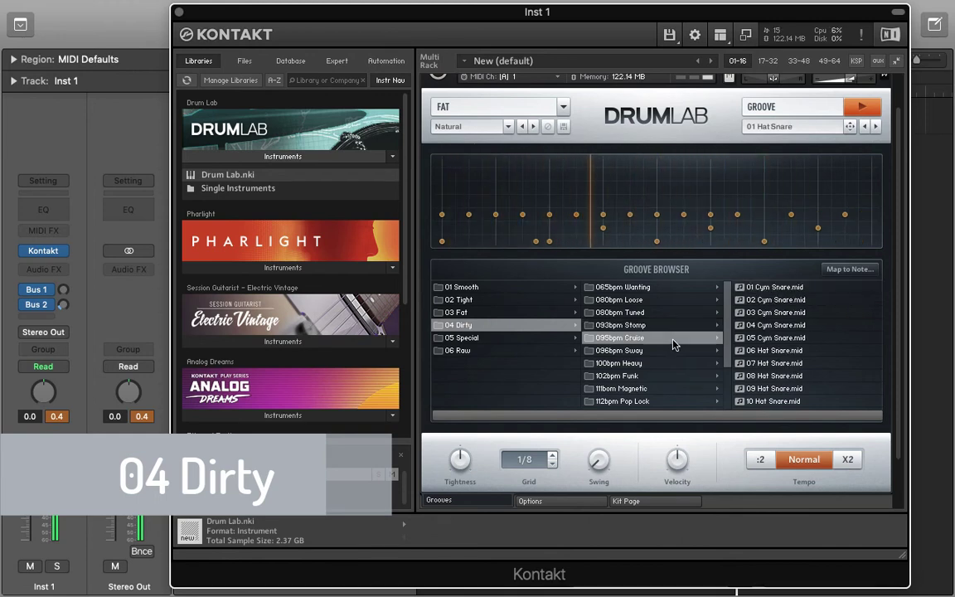
click(755, 289)
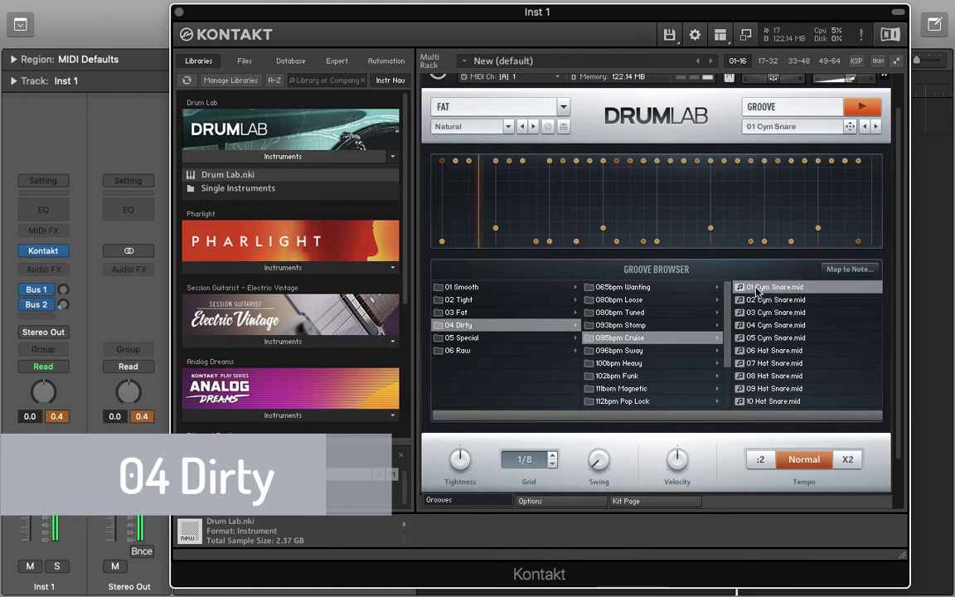
Audition the 01 Hat Snare grooves from 096bpm Sway, 100bpm Heavy and 102bpm Funk in 04 Dirty
click(654, 351)
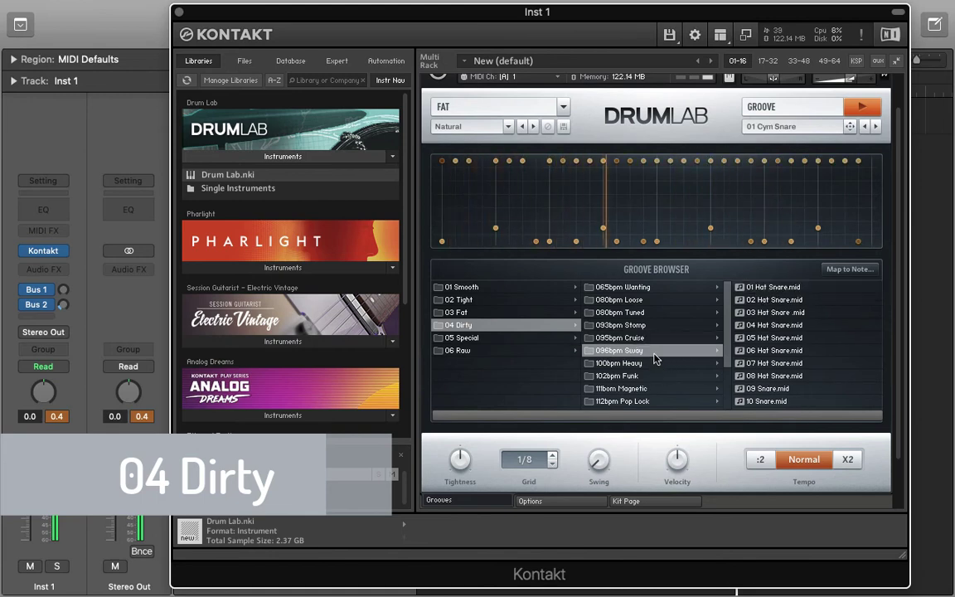
click(767, 288)
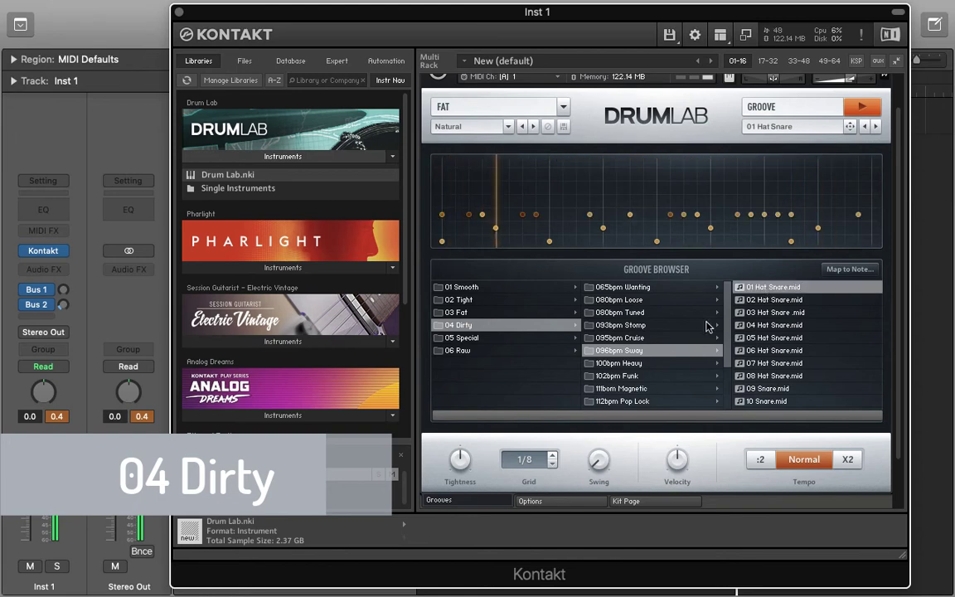
click(634, 364)
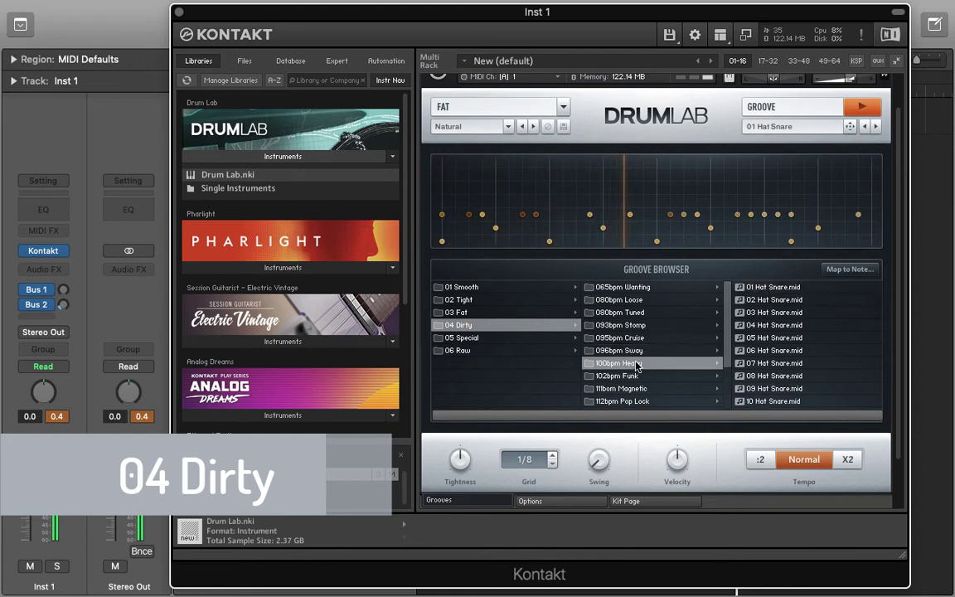
click(777, 287)
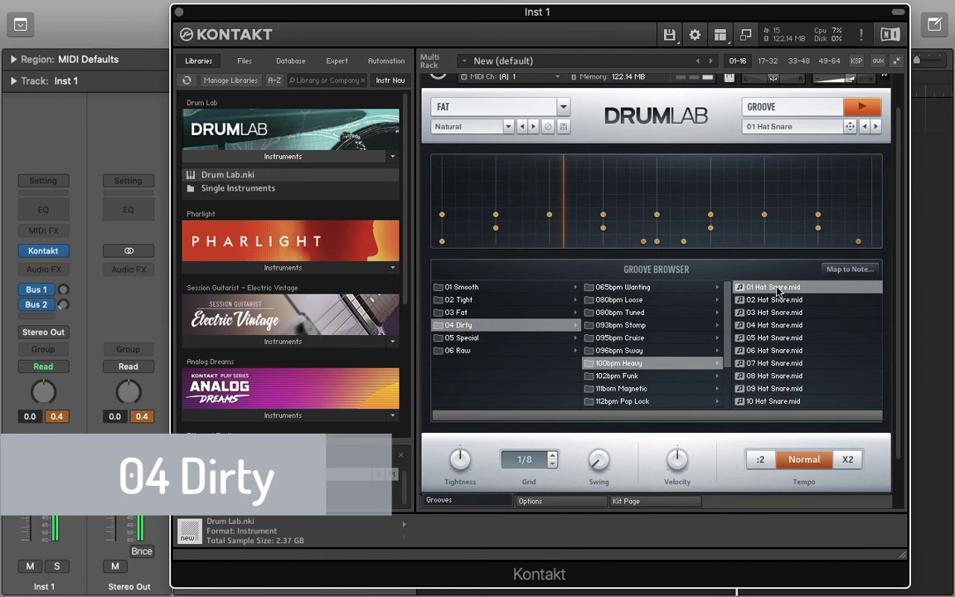
click(675, 377)
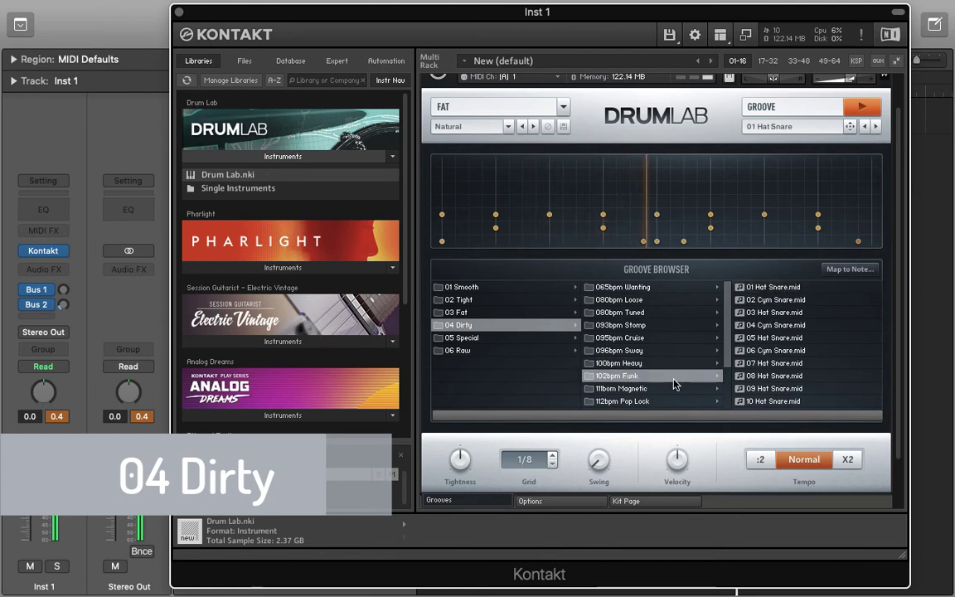
click(783, 287)
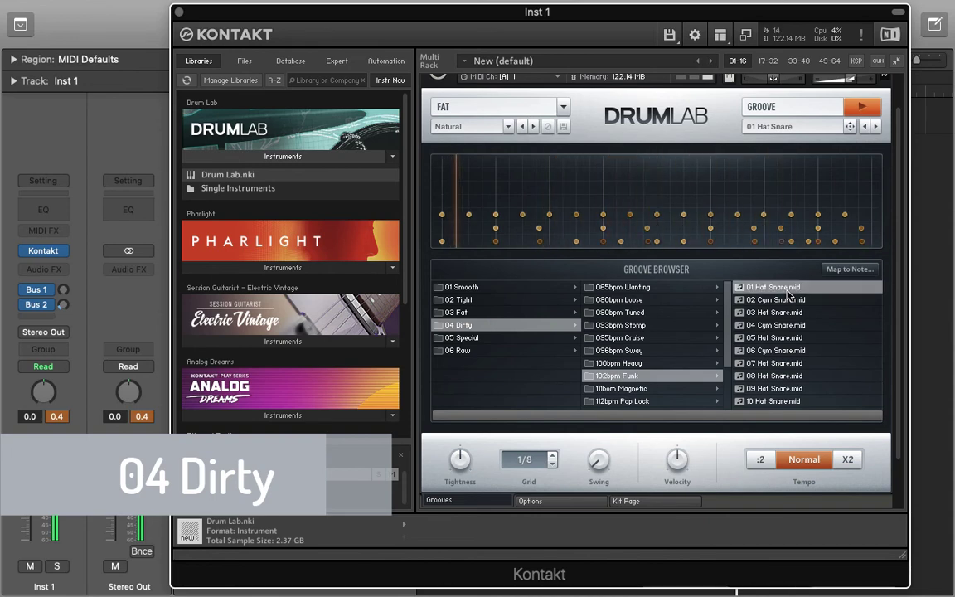
Audition 01 Hat from 111bpm Magnetic and 01 Hat Snare from 112bpm Pop Lock in 04 Dirty
click(611, 389)
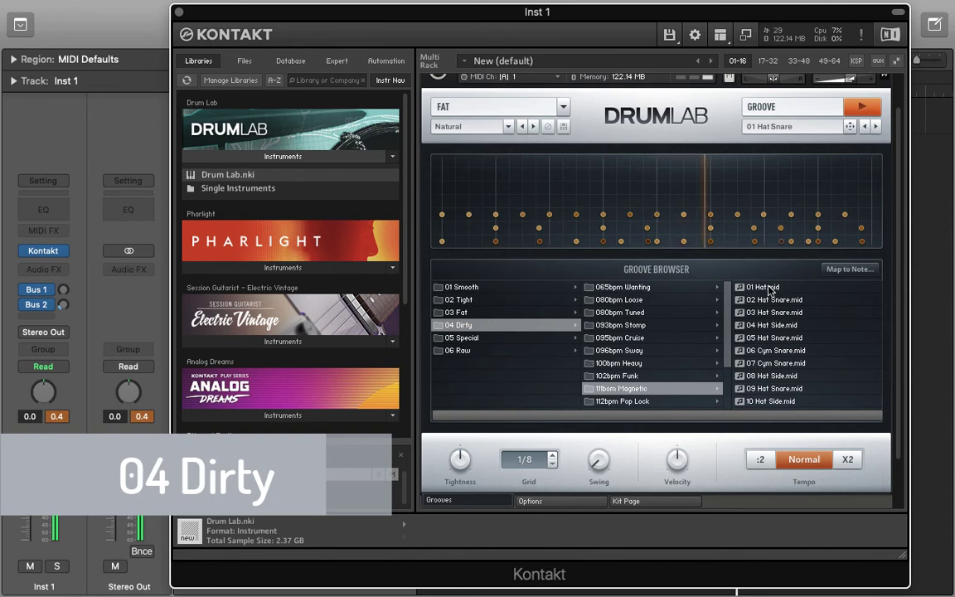
click(768, 287)
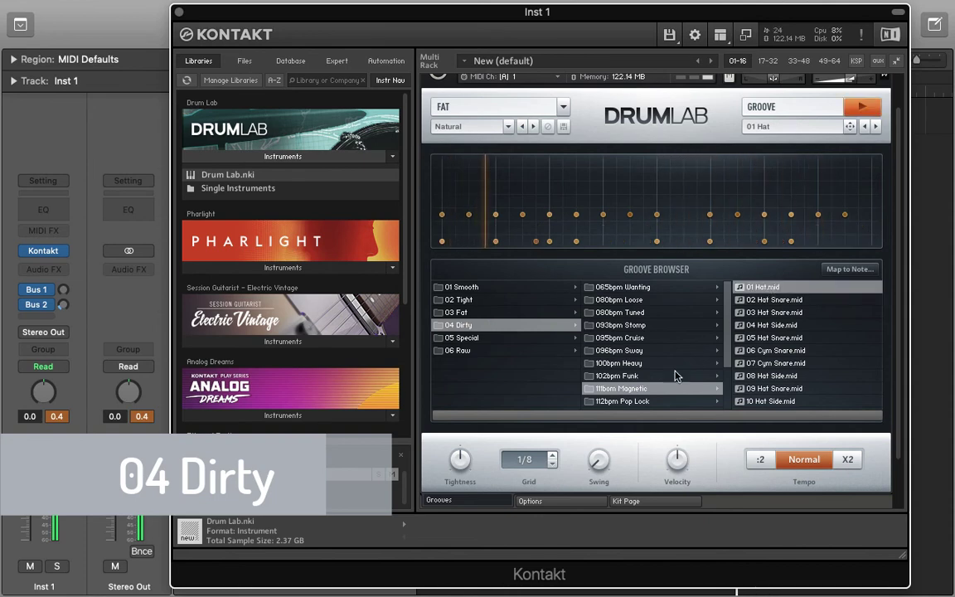
click(648, 402)
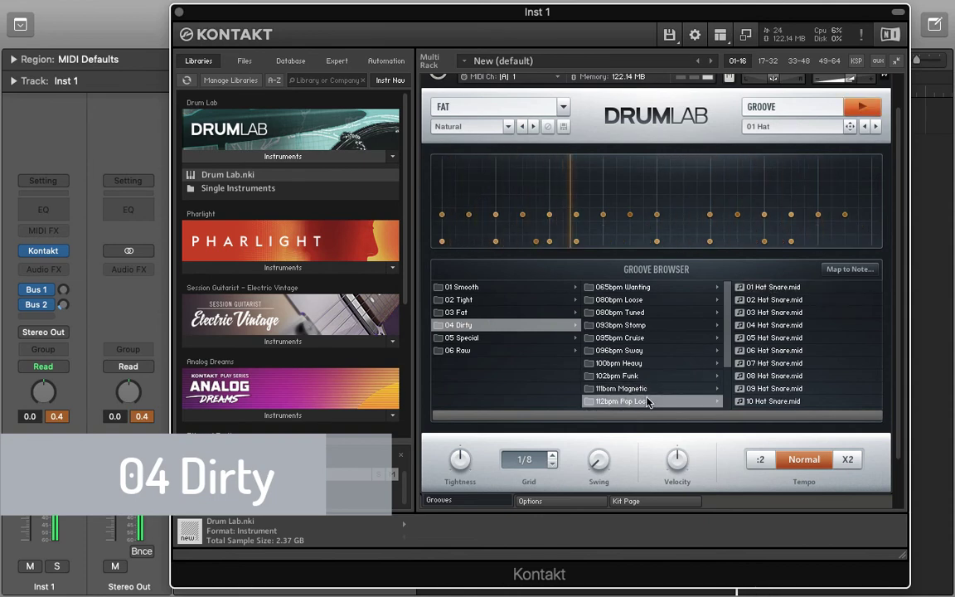
click(768, 288)
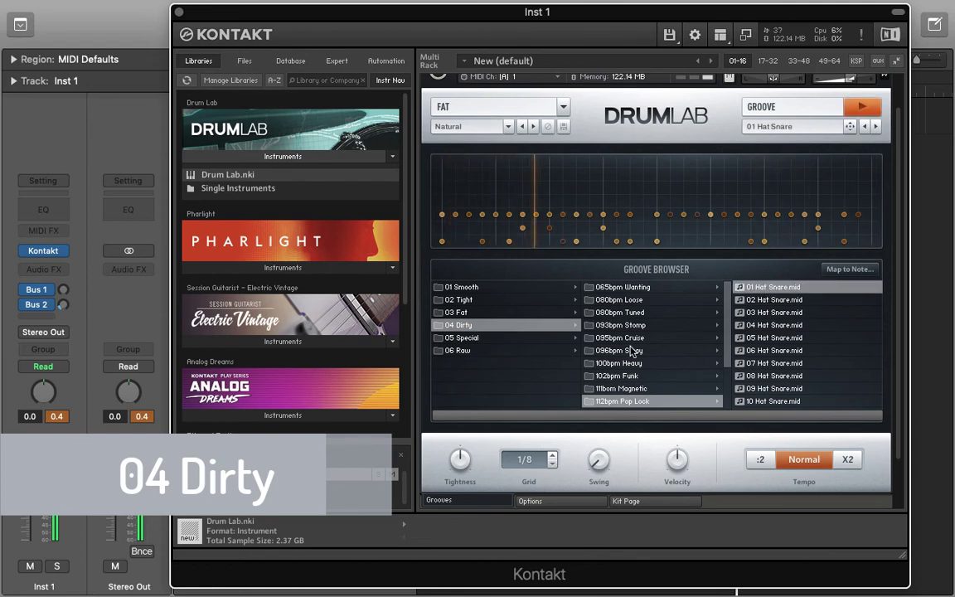
Audition 01 Cym Snare from 120bpm Chilled and 01 Hat Snare from 133bpm Keeler in 04 Dirty
scroll(688, 365, down, 2)
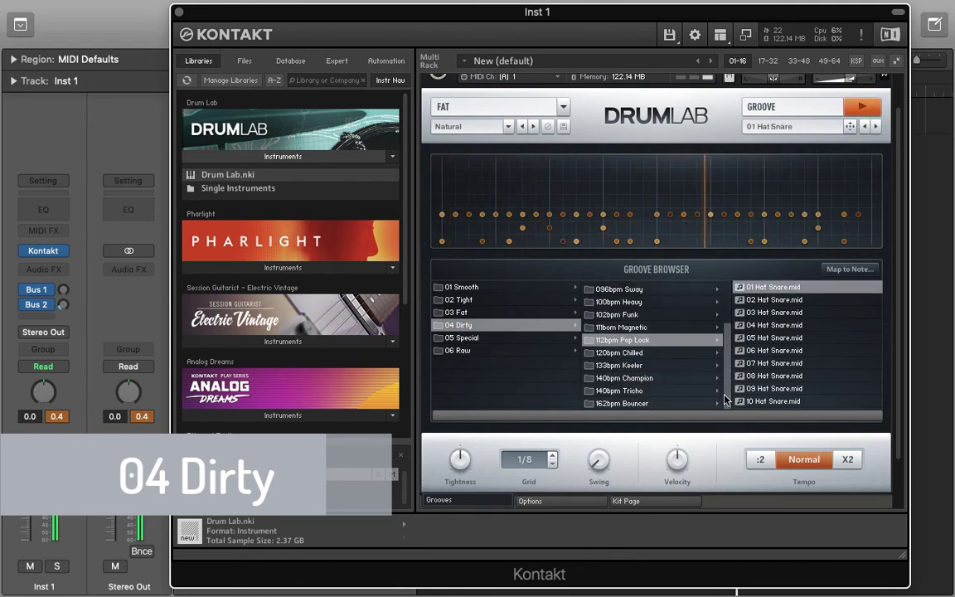
click(699, 350)
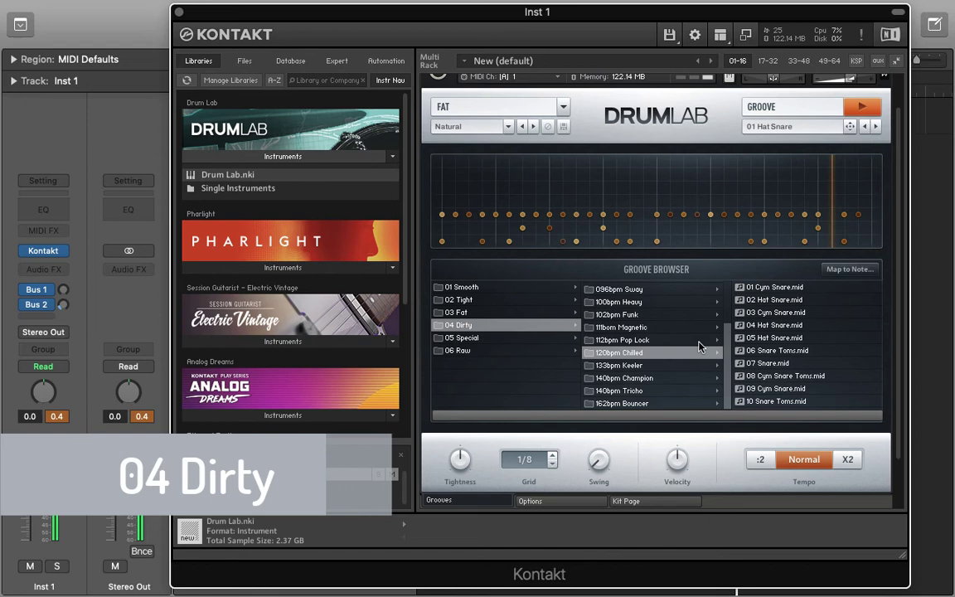
click(770, 288)
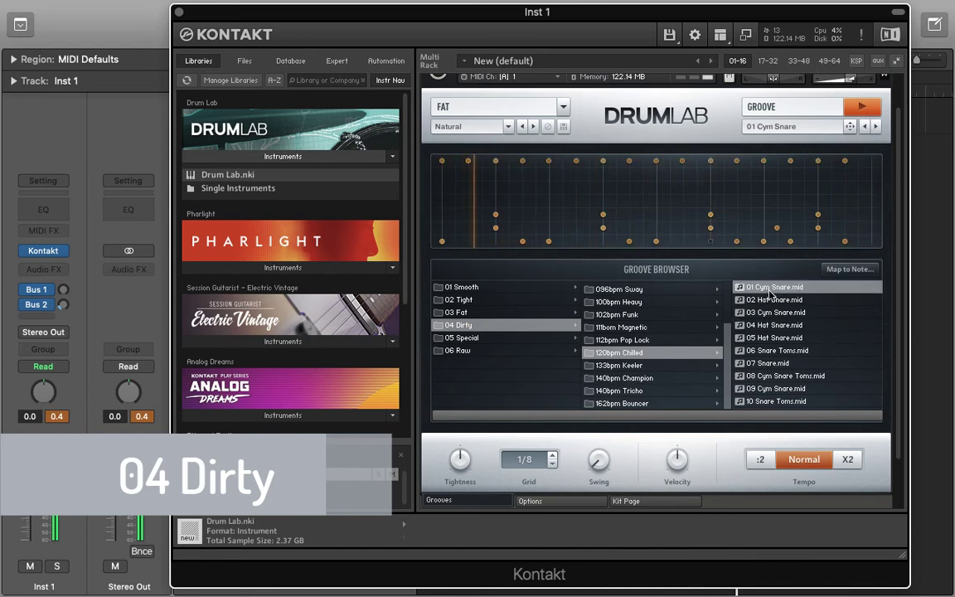
click(655, 366)
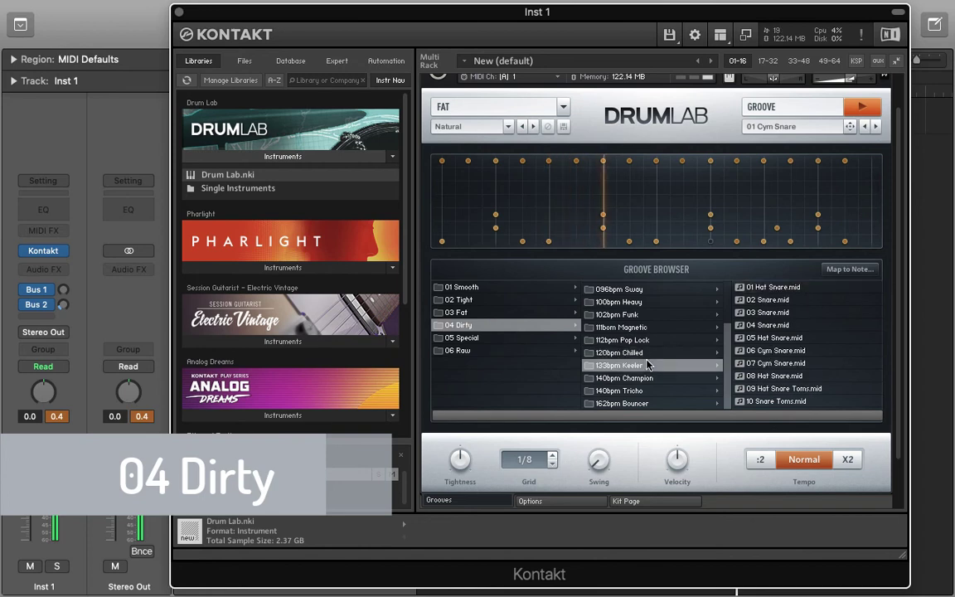
click(766, 288)
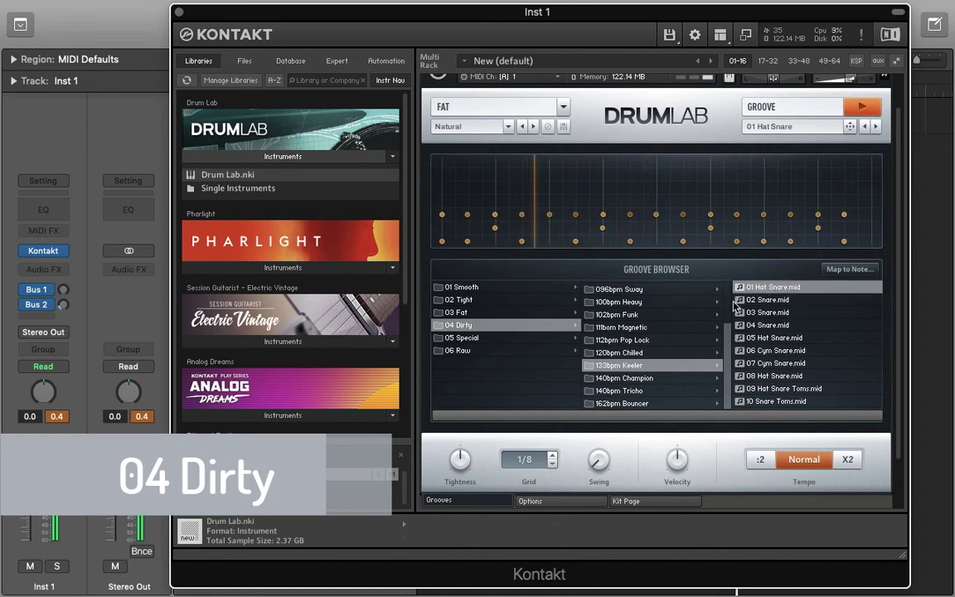
Audition 01 Snare Perc from 140bpm Champion and 01 Hat Snare from 140bpm Tricho in 04 Dirty, and open the 162bpm Bouncer folder
click(621, 378)
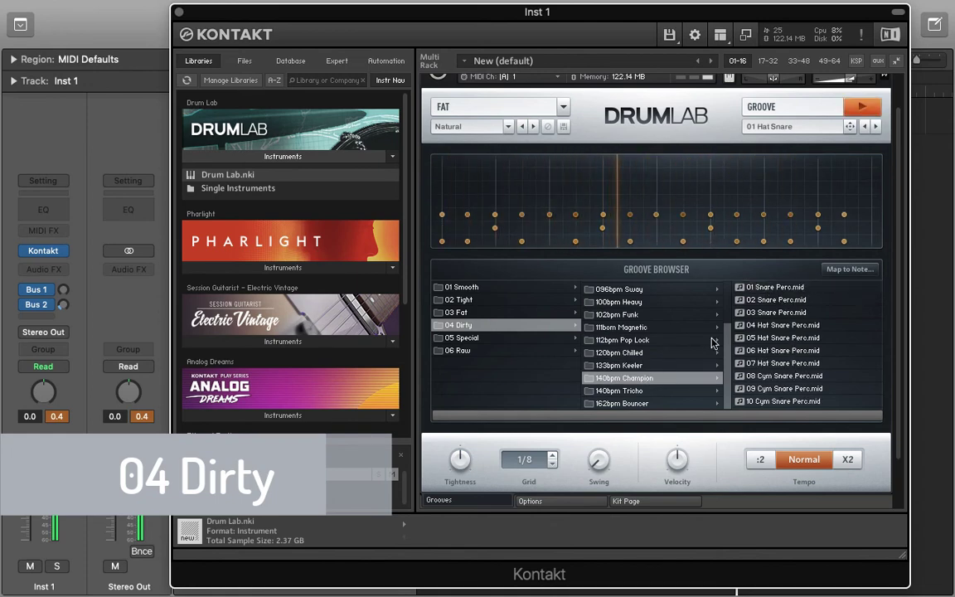
click(764, 289)
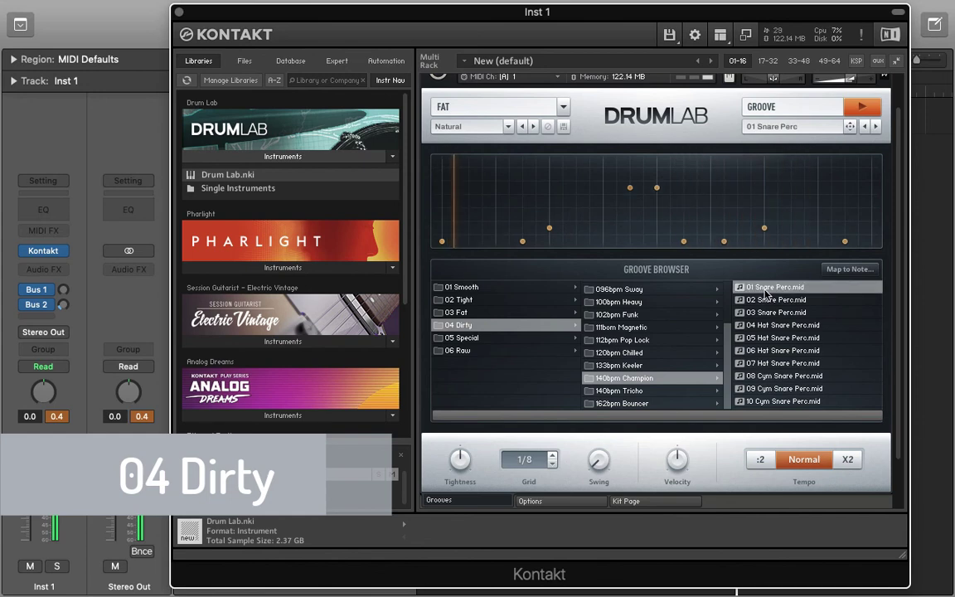
click(651, 391)
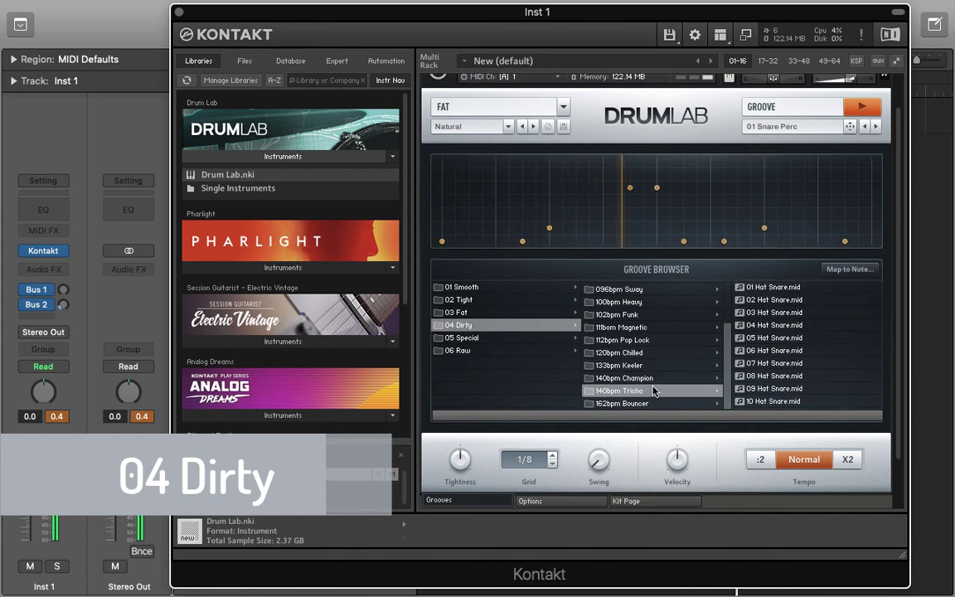
click(773, 289)
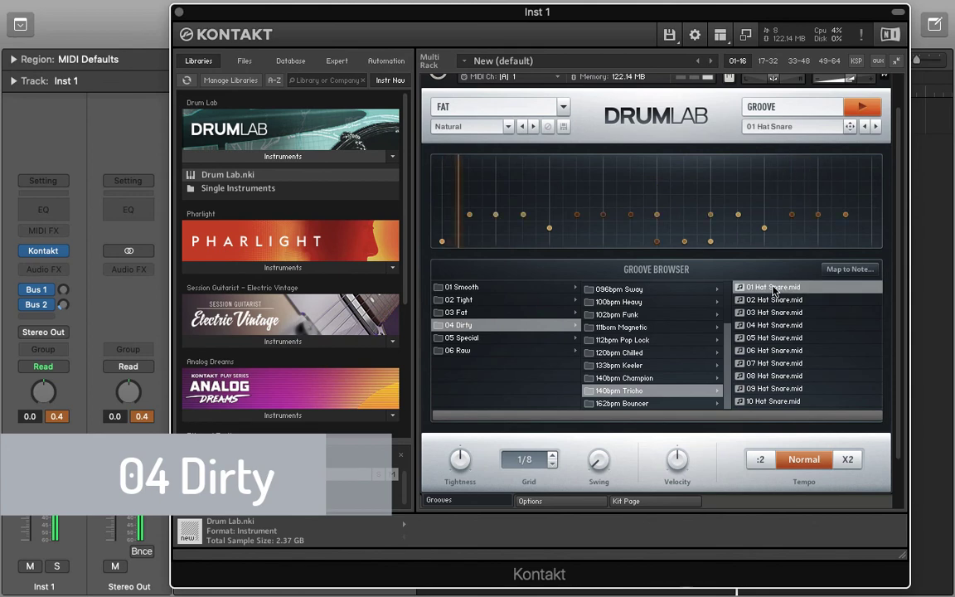
click(650, 404)
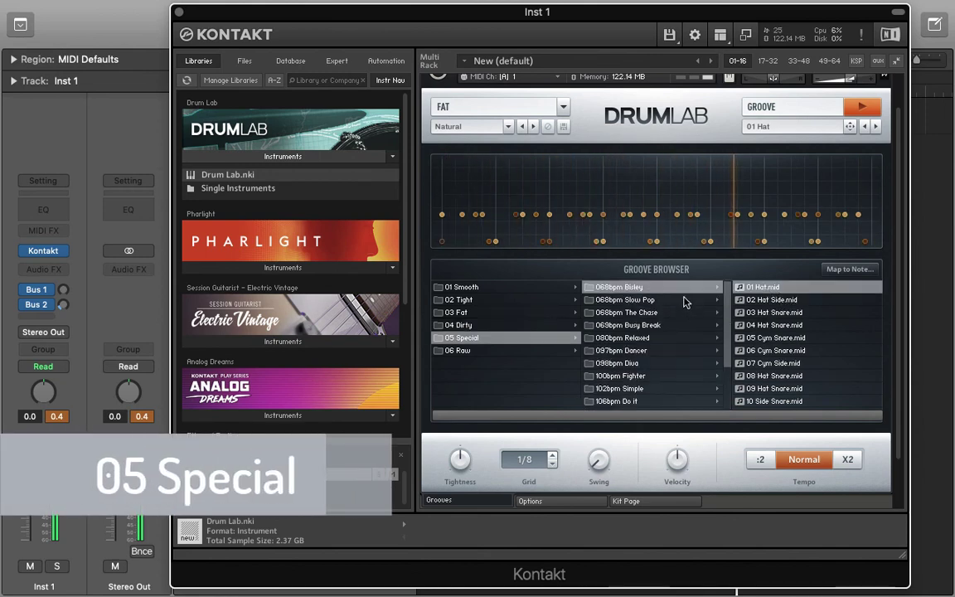
Audition 01 Cym Snare from 068bpm Slow Pop and 01 Perc from 068bpm The Chase in 05 Special
click(686, 299)
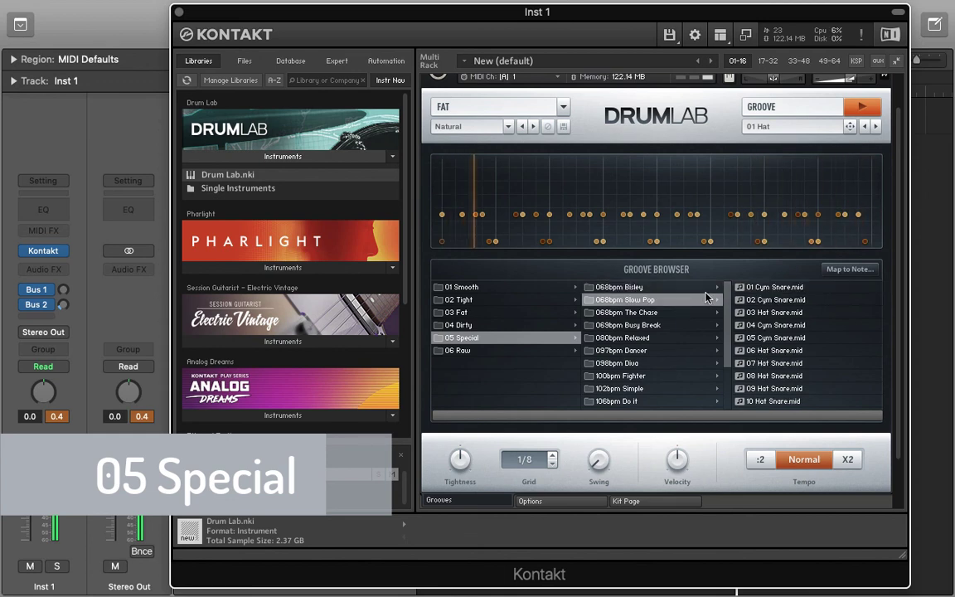
click(762, 288)
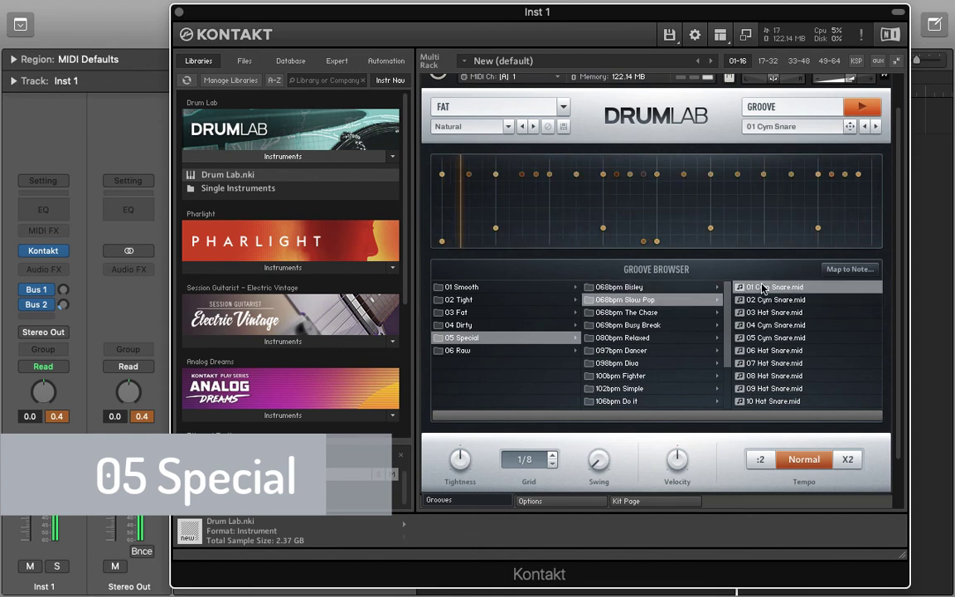
click(668, 315)
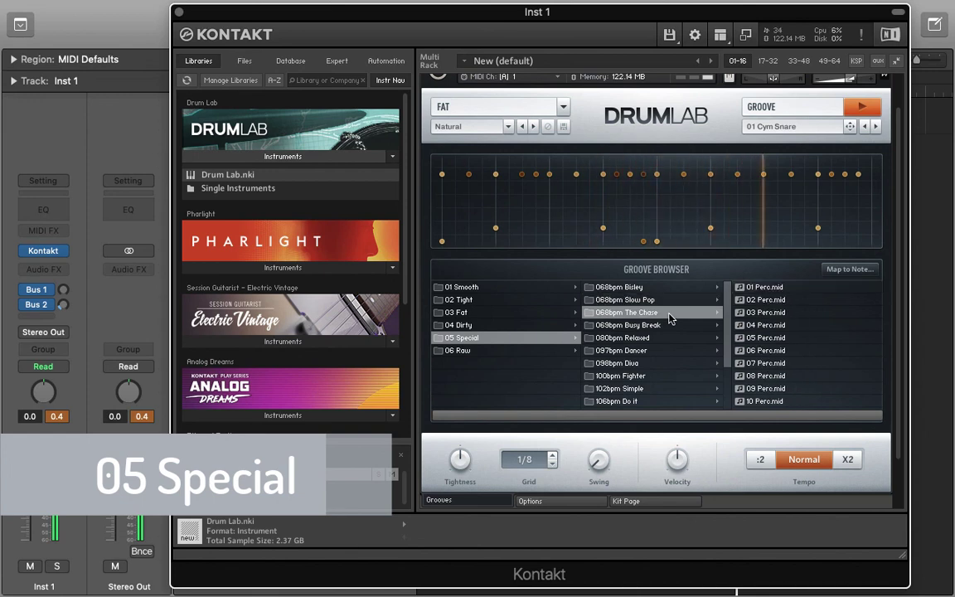
click(766, 288)
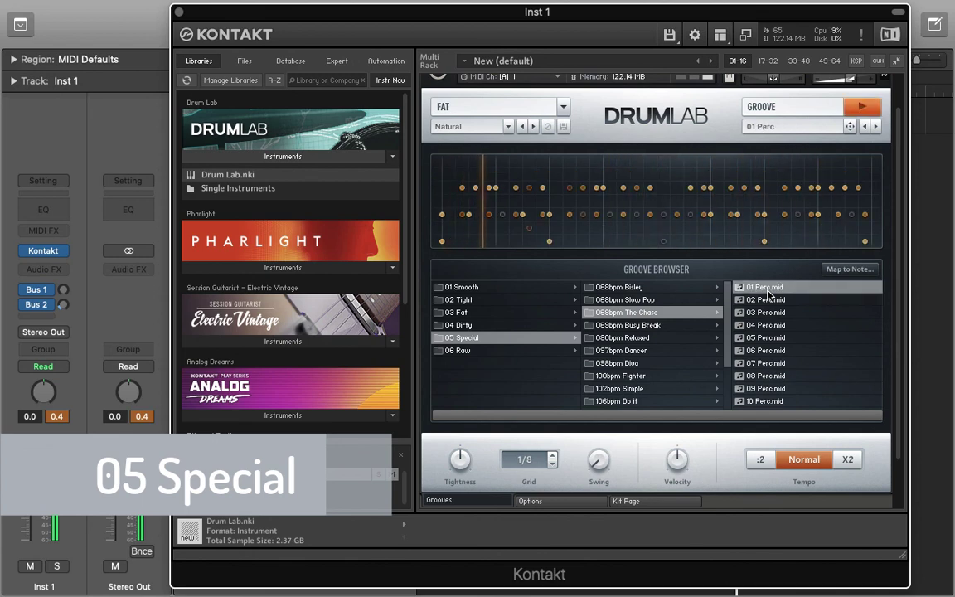
Audition the 01 Hat Snare grooves from 069bpm Busy Break and 080bpm Relaxed in 05 Special
click(681, 326)
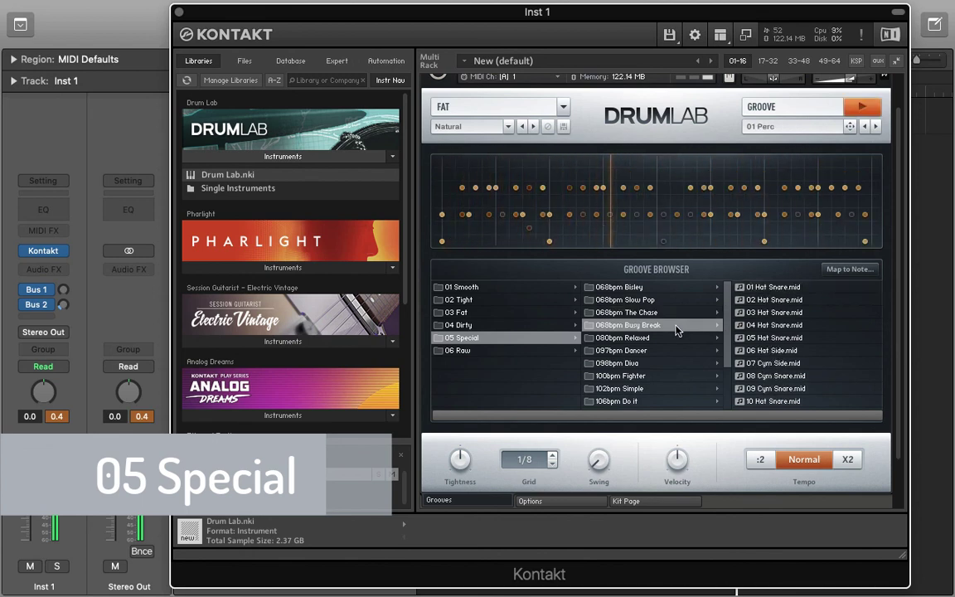
click(756, 289)
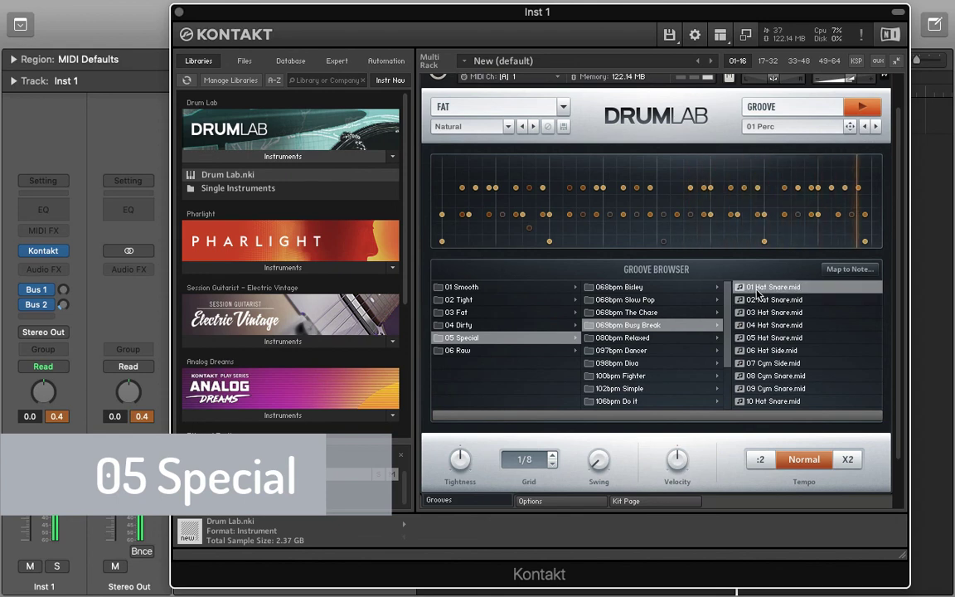
click(660, 337)
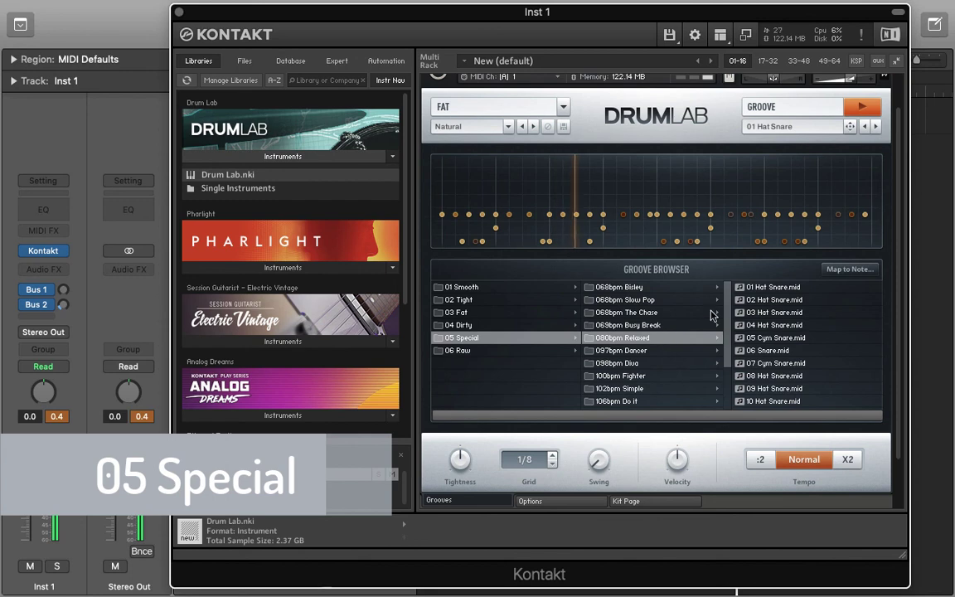
click(761, 288)
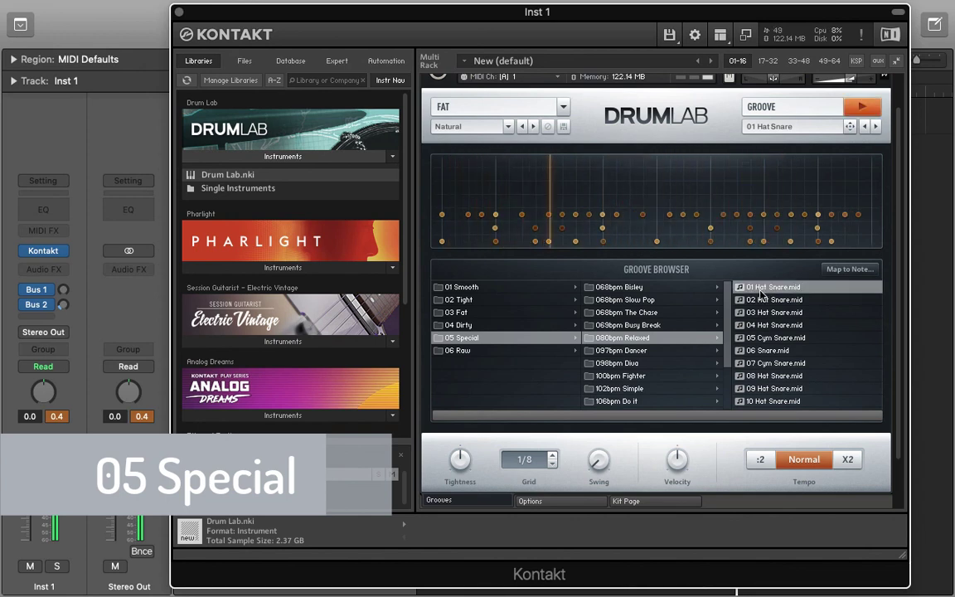
Audition 01 Hat Snare from 097bpm Dancer in 05 Special and open the 098bpm Diva folder
click(663, 350)
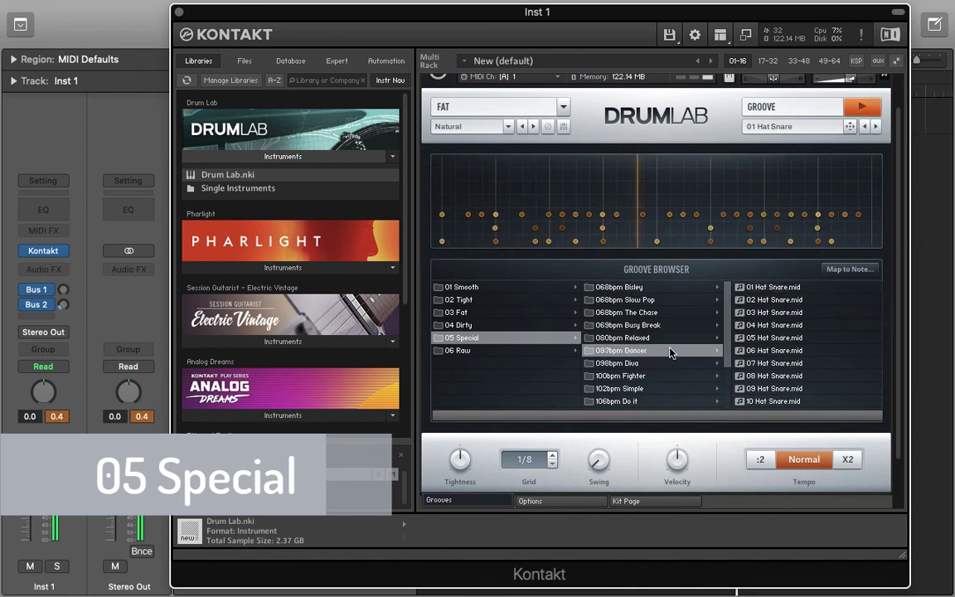
click(757, 289)
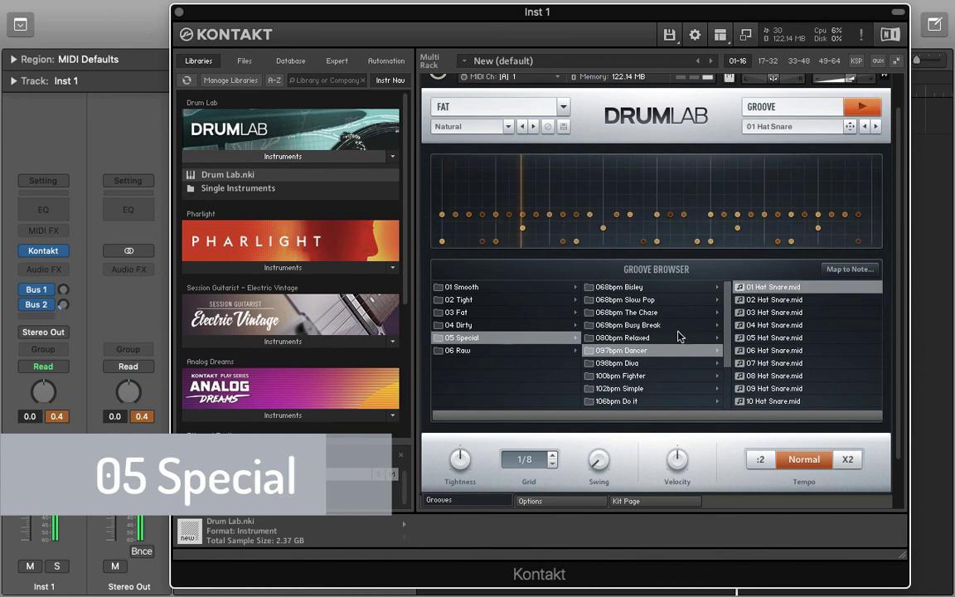
click(650, 363)
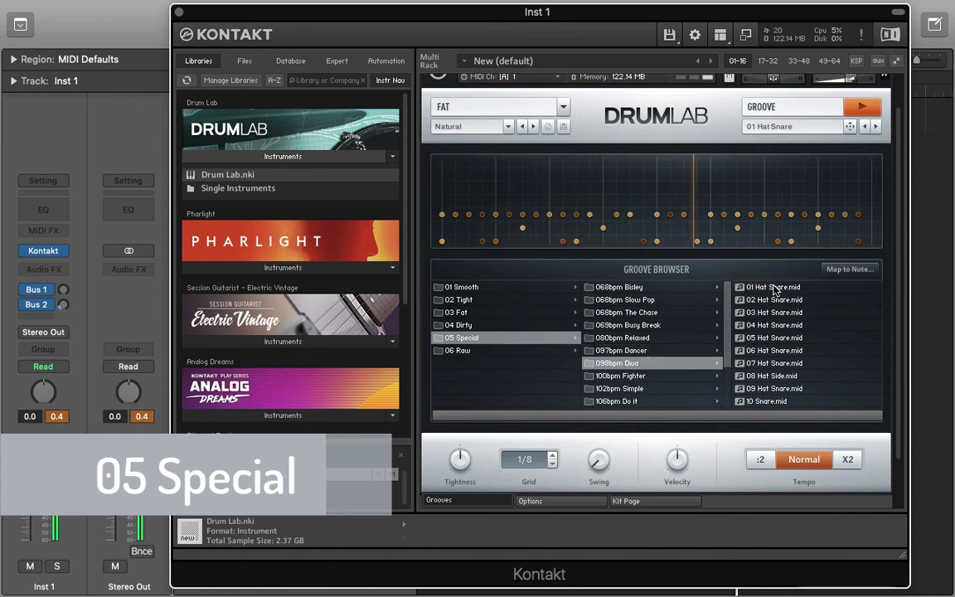